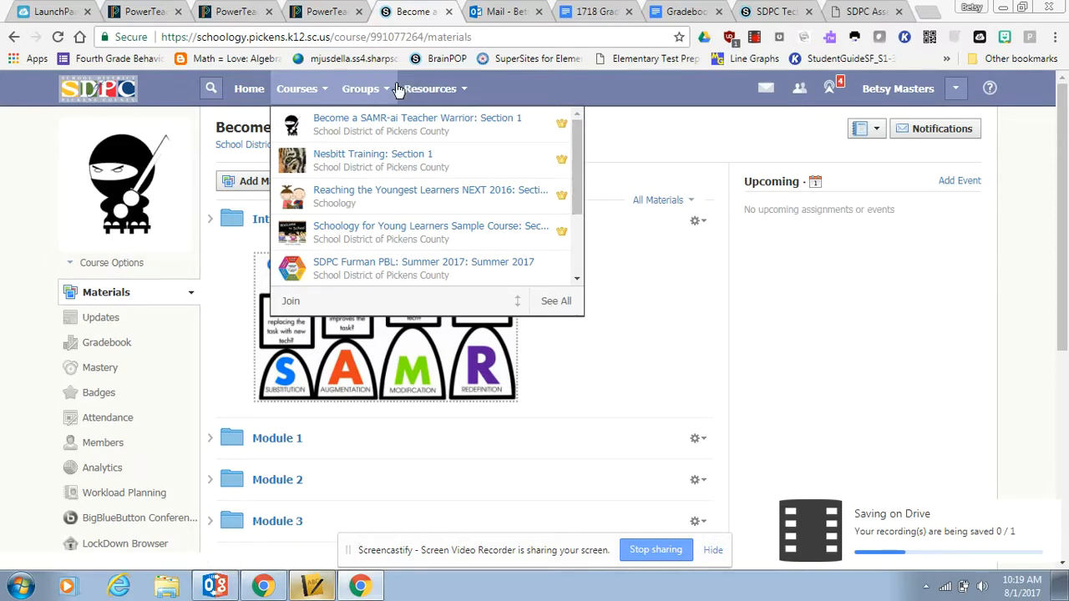
- Open the full list of current courses
{"action": "left_click", "coordinate": [331, 91]}
{"action": "left_click", "coordinate": [338, 93]}
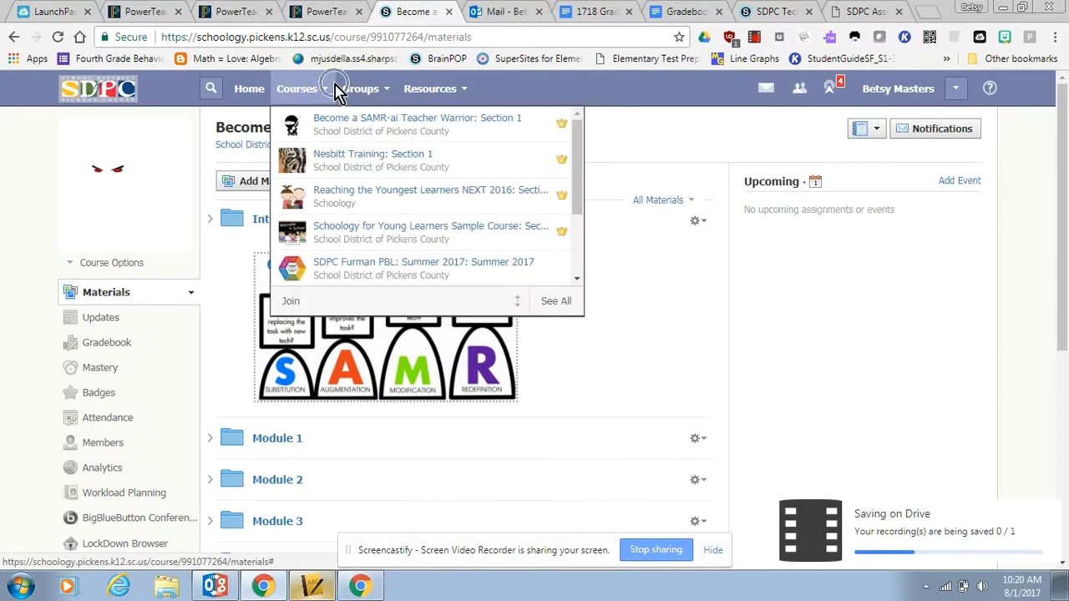
{"action": "left_click", "coordinate": [559, 306]}
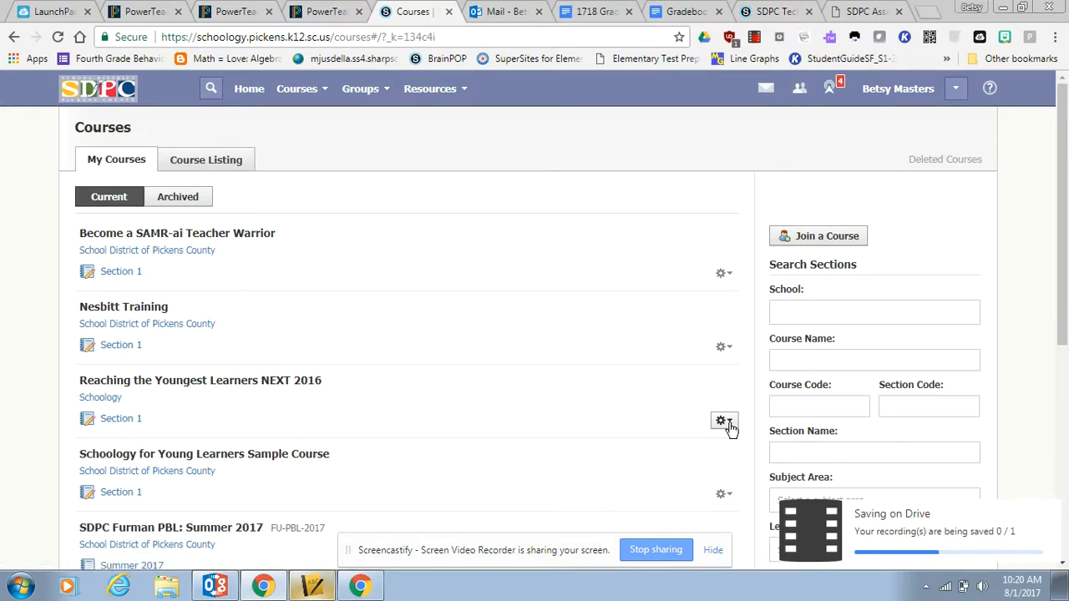
- Look through the course list and view the available actions for the Testing- Schoology course section
{"action": "scroll", "coordinate": [730, 430], "scroll_direction": "down", "scroll_amount": 3}
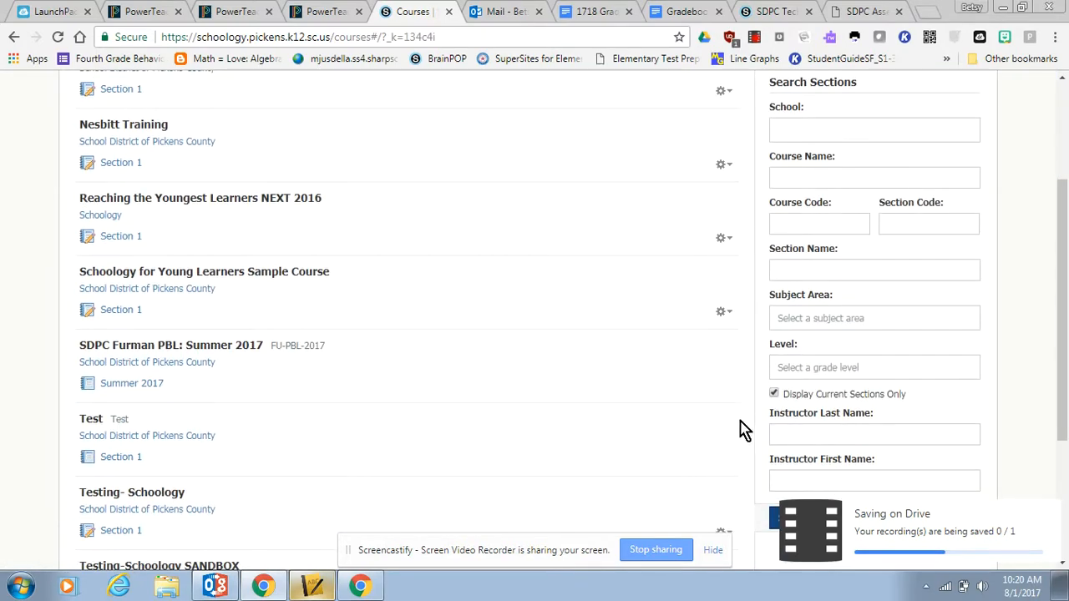
{"action": "scroll", "coordinate": [739, 426], "scroll_direction": "down", "scroll_amount": 3}
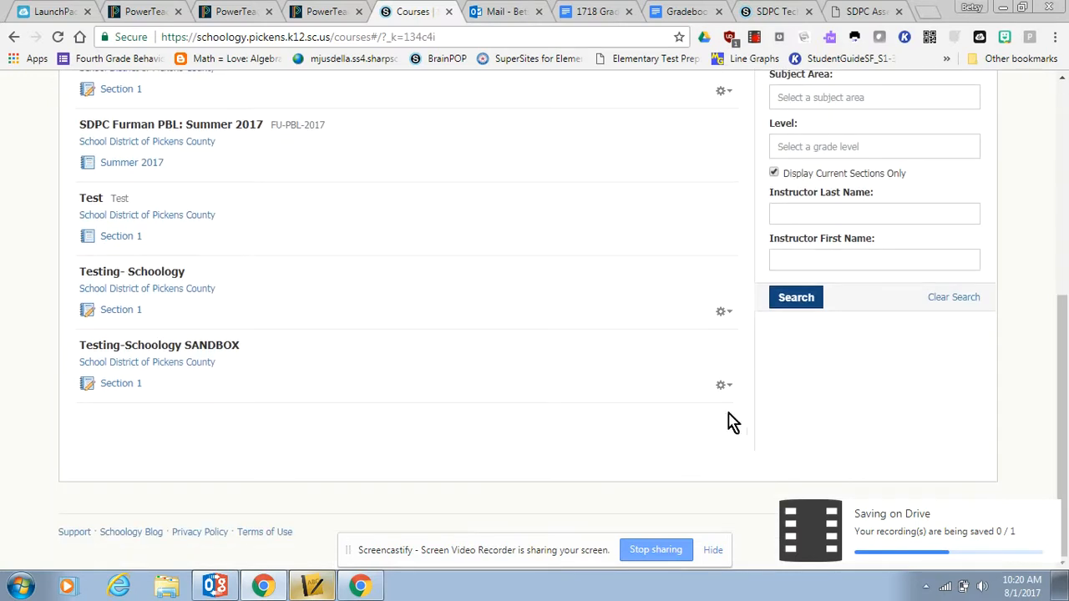
{"action": "left_click", "coordinate": [726, 315]}
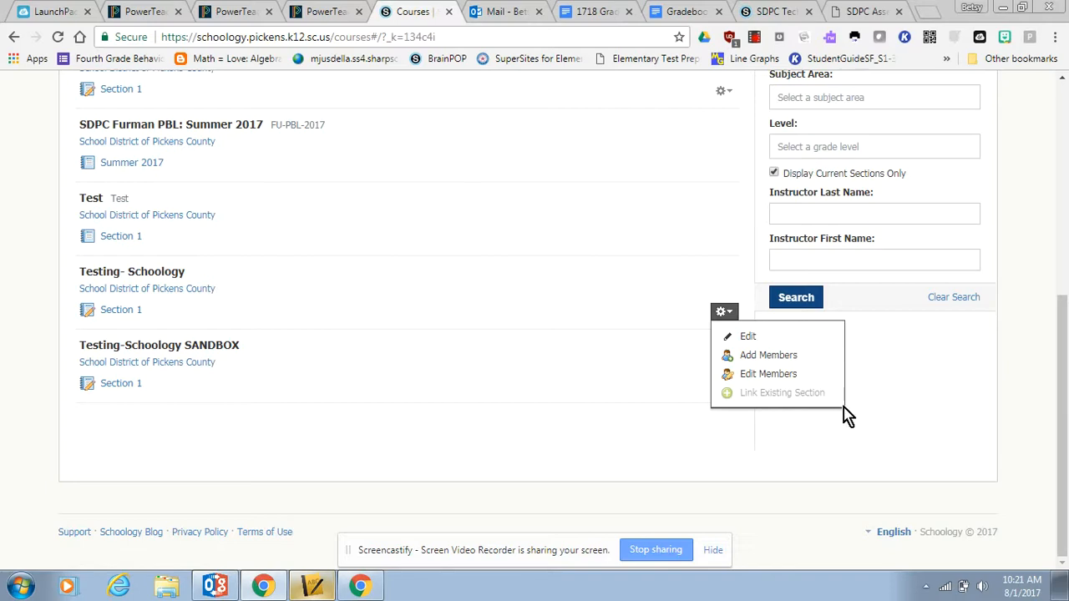
{"action": "scroll", "coordinate": [649, 461], "scroll_direction": "up", "scroll_amount": 5}
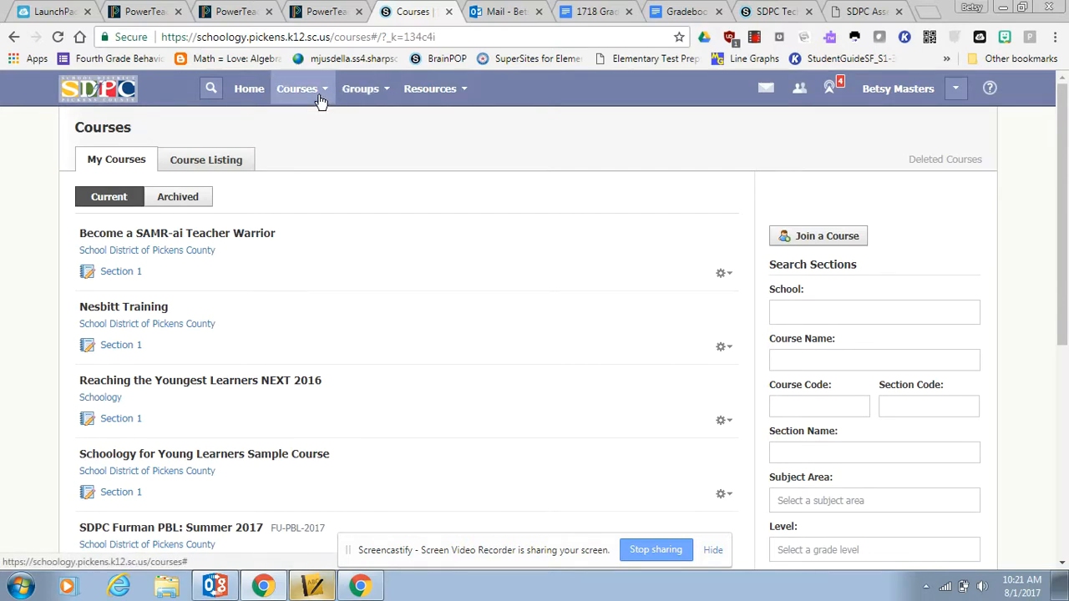
- Go to the Grade Setup page of Section 1 of the Become a SAMR-ai Teacher Warrior course
{"action": "left_click", "coordinate": [321, 99]}
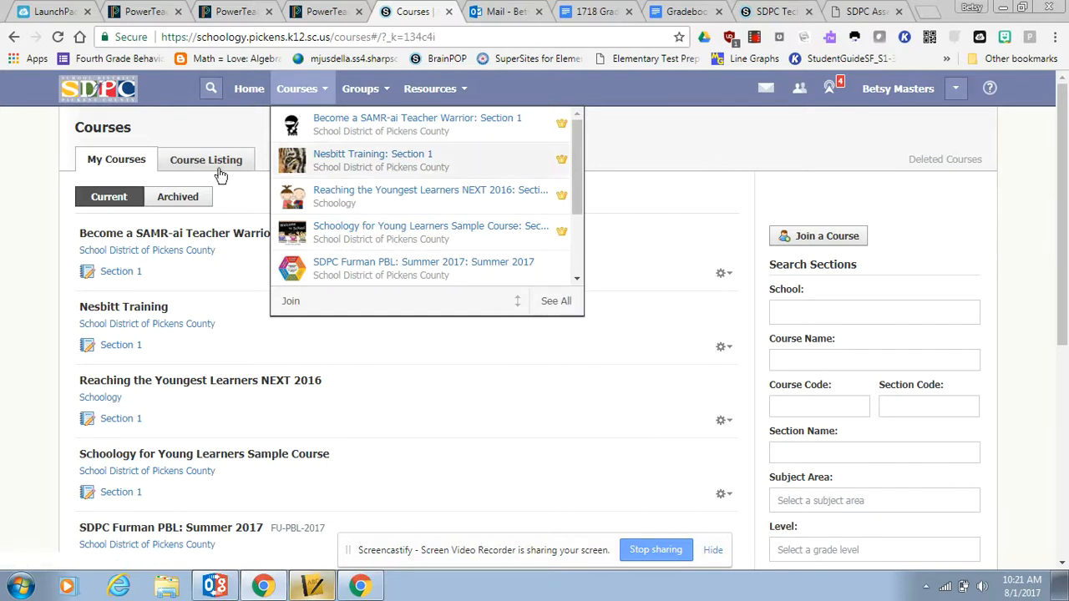
{"action": "left_click", "coordinate": [118, 277]}
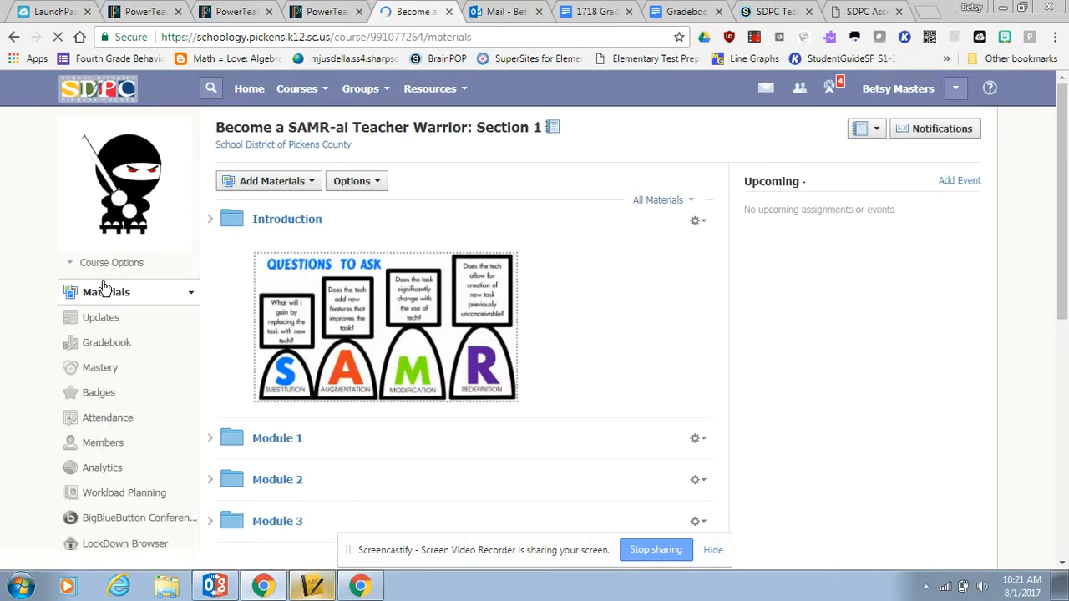
{"action": "left_click", "coordinate": [115, 348]}
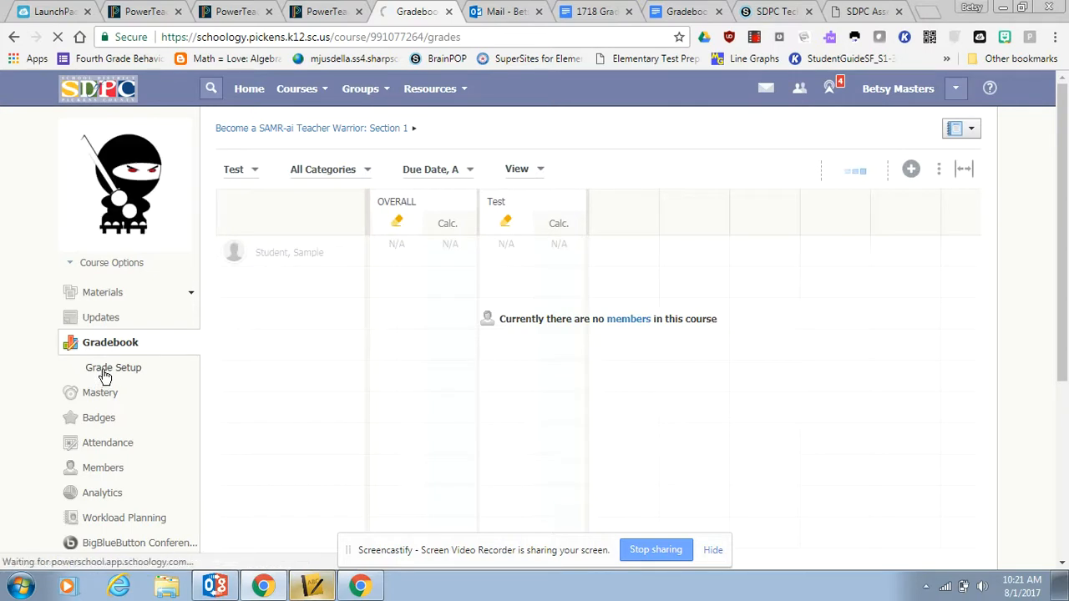
{"action": "left_click", "coordinate": [103, 376]}
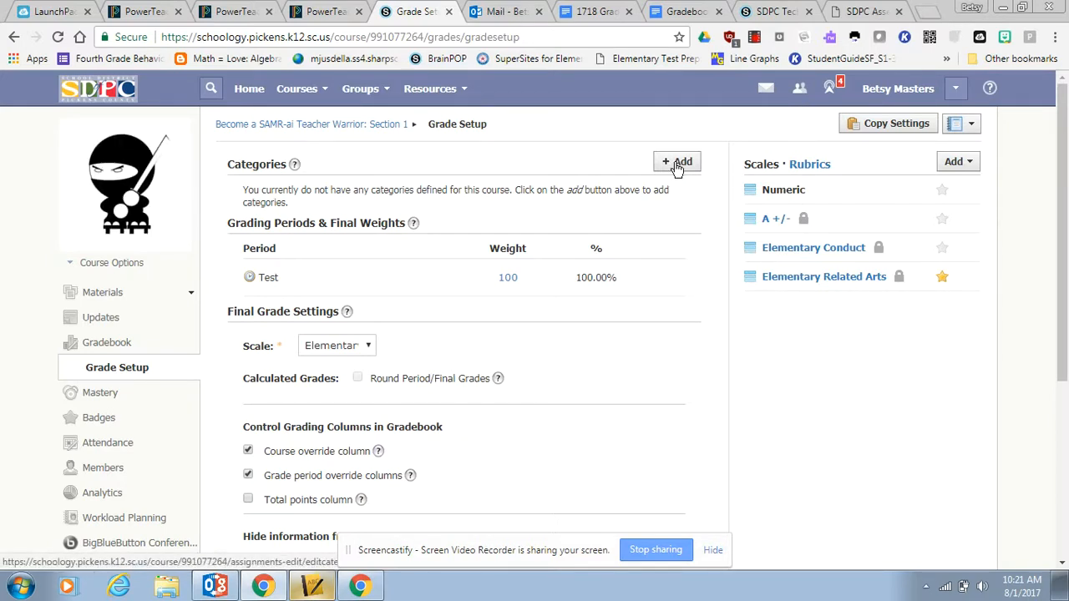
- Create a grading category named PE, calculated by Percent, with a weight of 100
{"action": "left_click", "coordinate": [677, 165]}
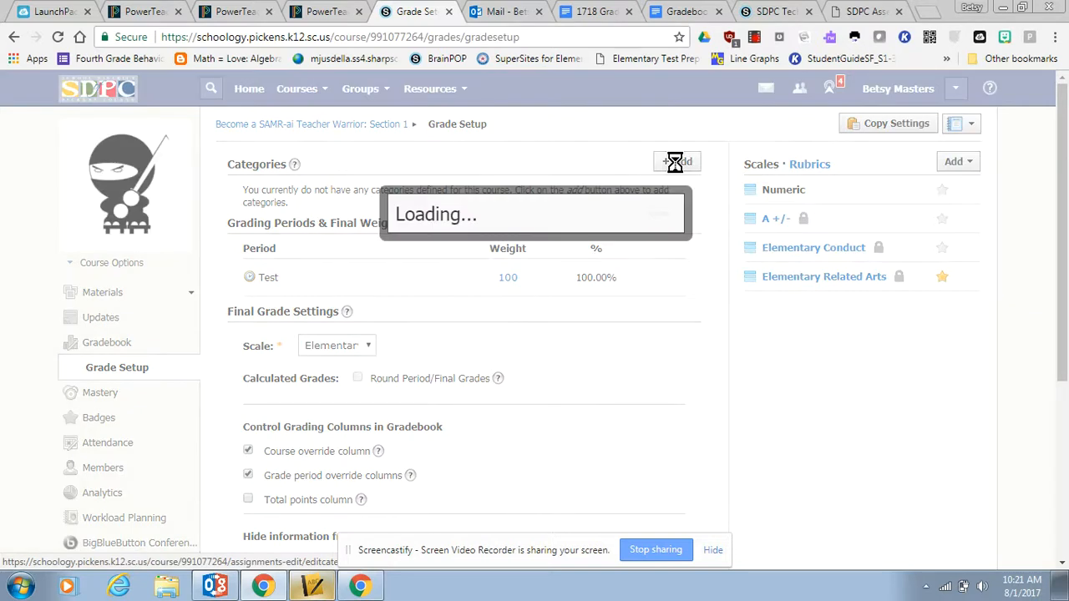
{"action": "left_click", "coordinate": [577, 192]}
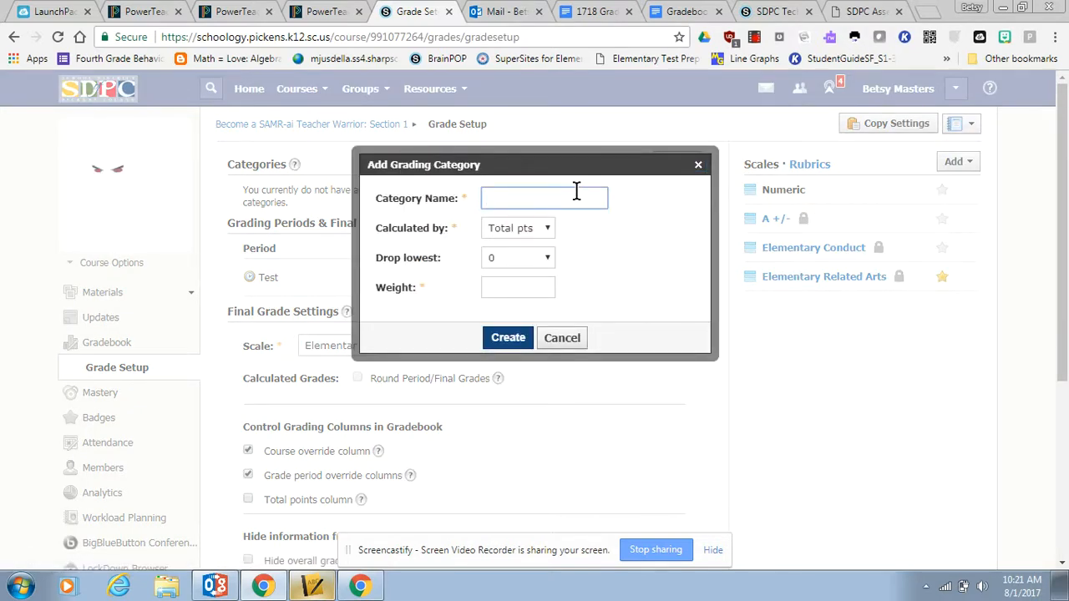
{"action": "type", "text": "PE"}
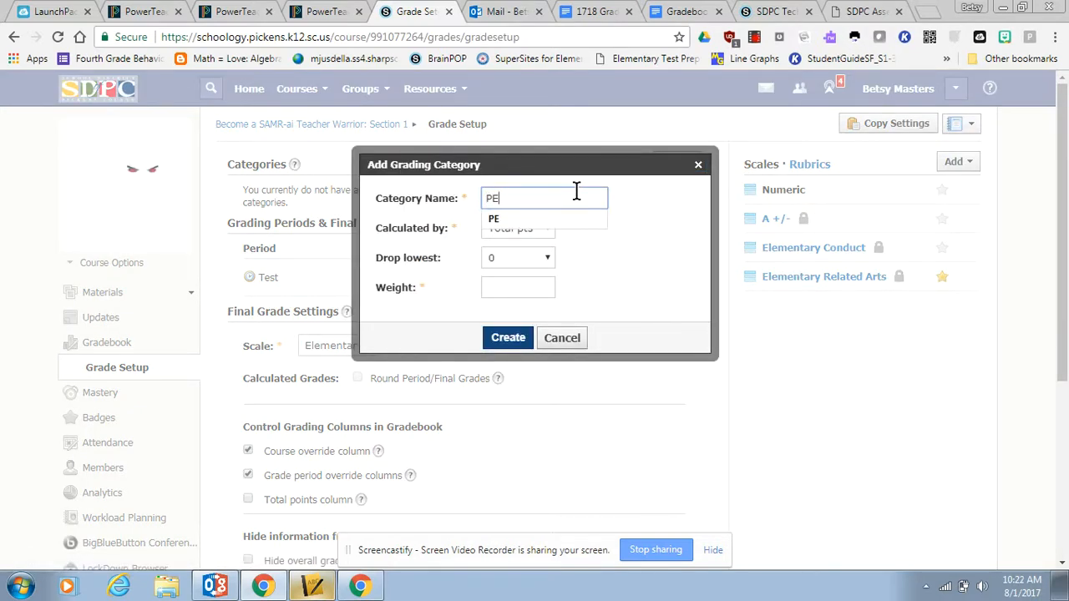
{"action": "left_click", "coordinate": [513, 224]}
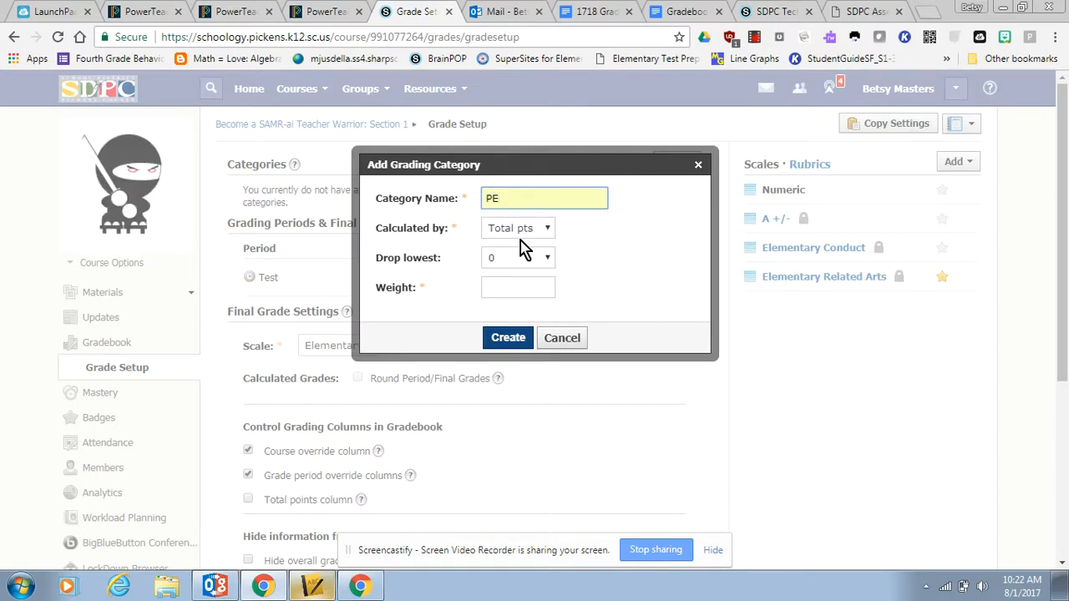
{"action": "key", "text": "Tab"}
{"action": "left_click", "coordinate": [524, 232]}
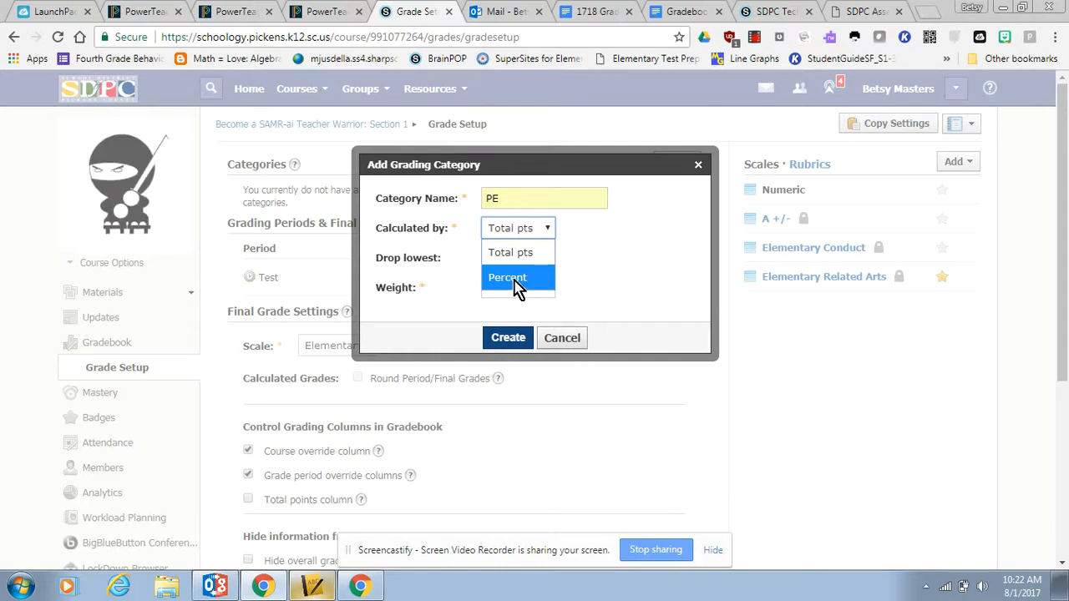
{"action": "left_click", "coordinate": [517, 282]}
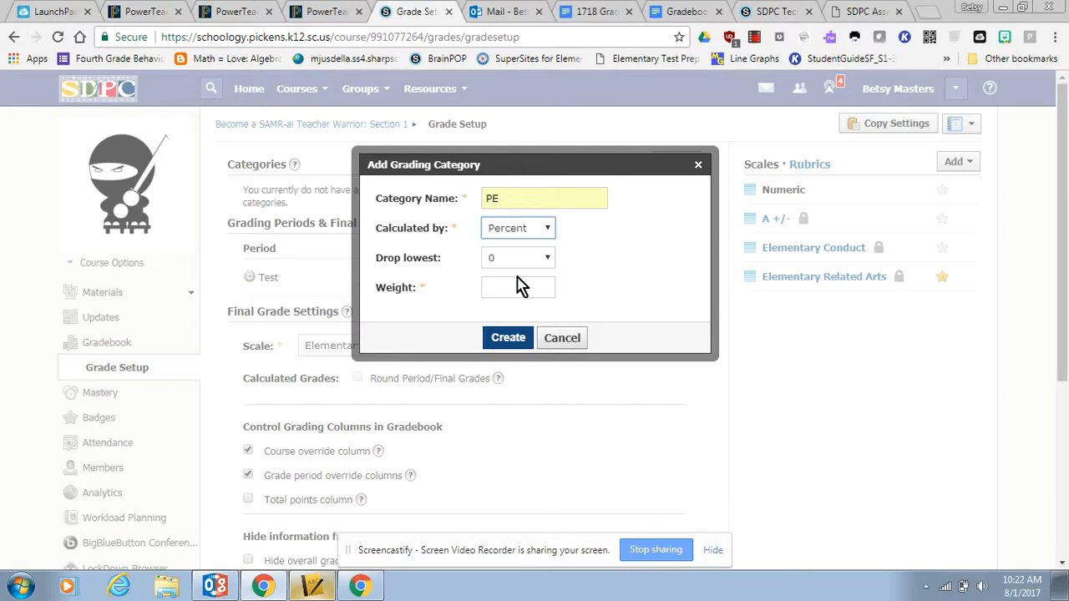
{"action": "left_click", "coordinate": [528, 234]}
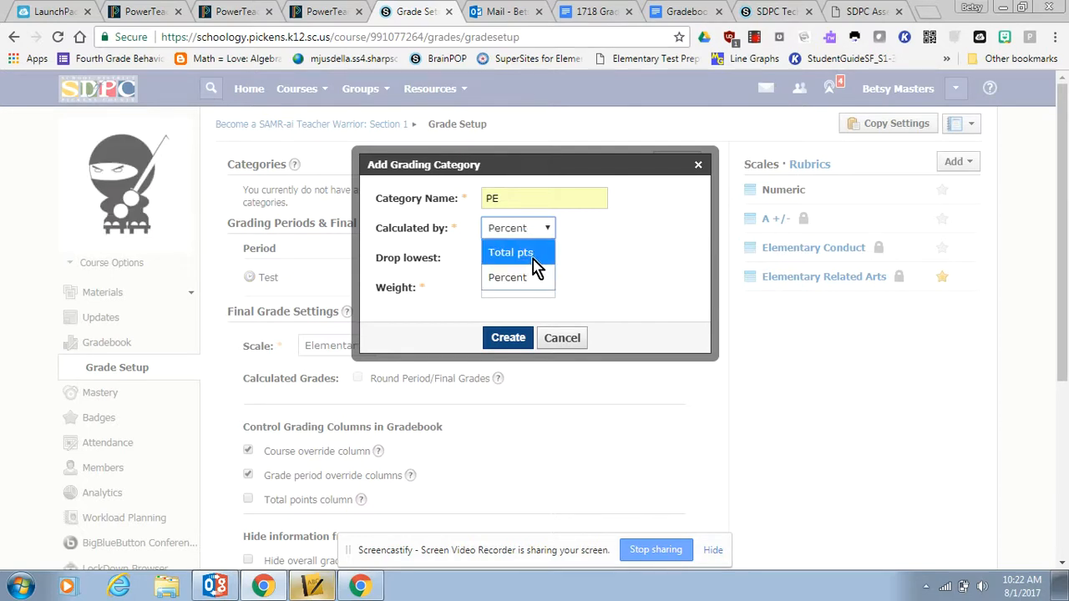
{"action": "left_click", "coordinate": [506, 285]}
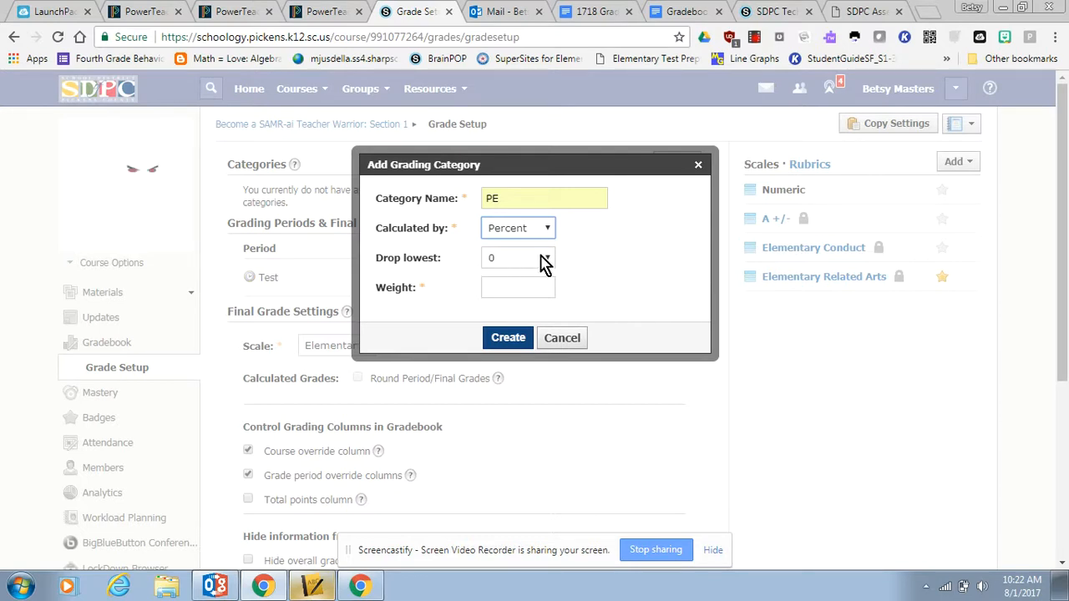
{"action": "left_click", "coordinate": [501, 287]}
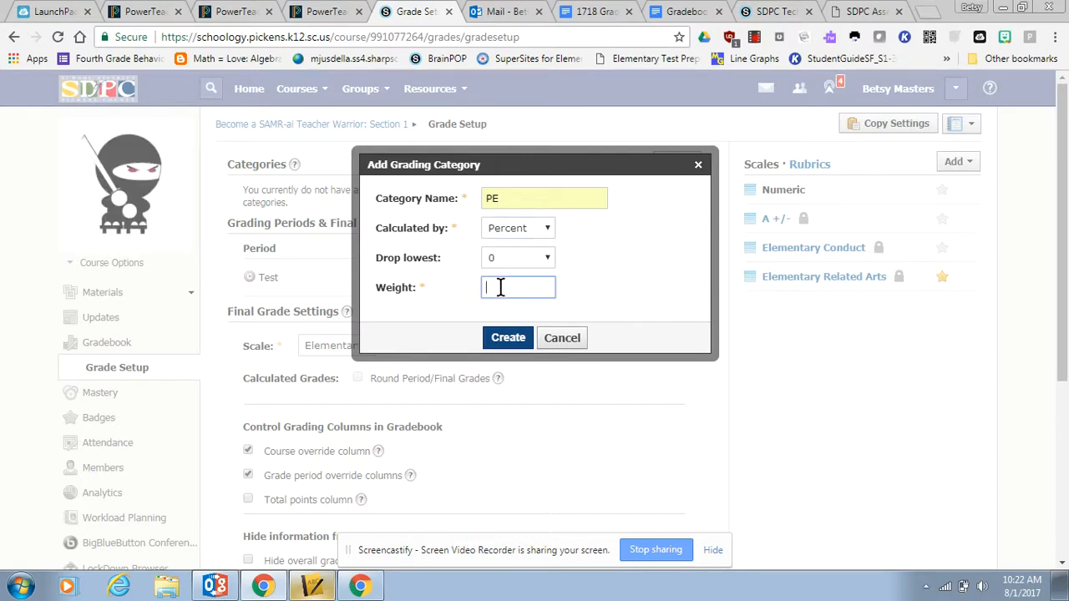
{"action": "type", "text": "100"}
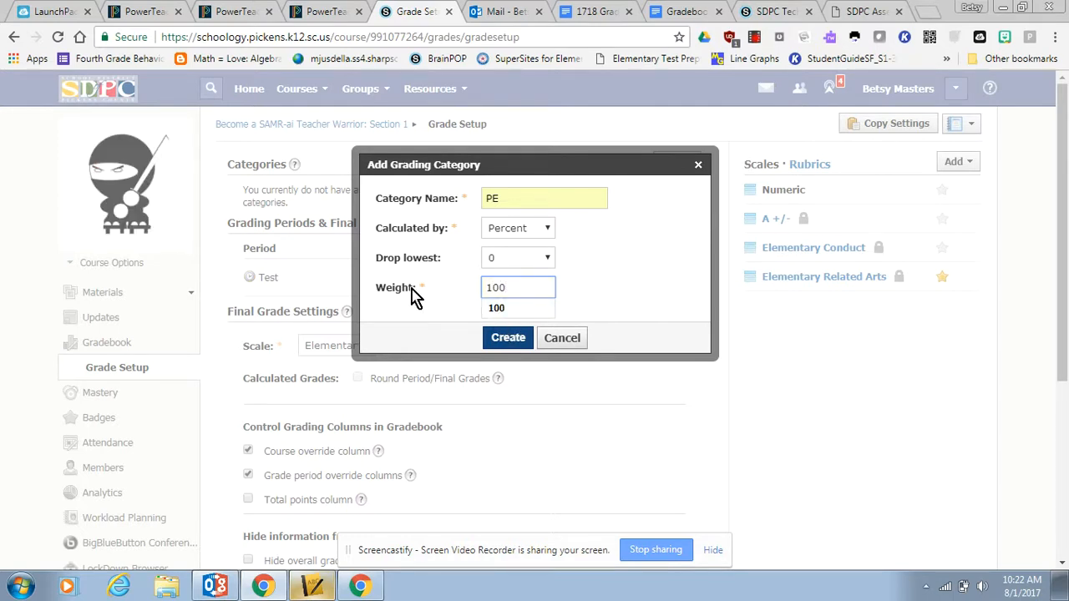
{"action": "left_click", "coordinate": [510, 344]}
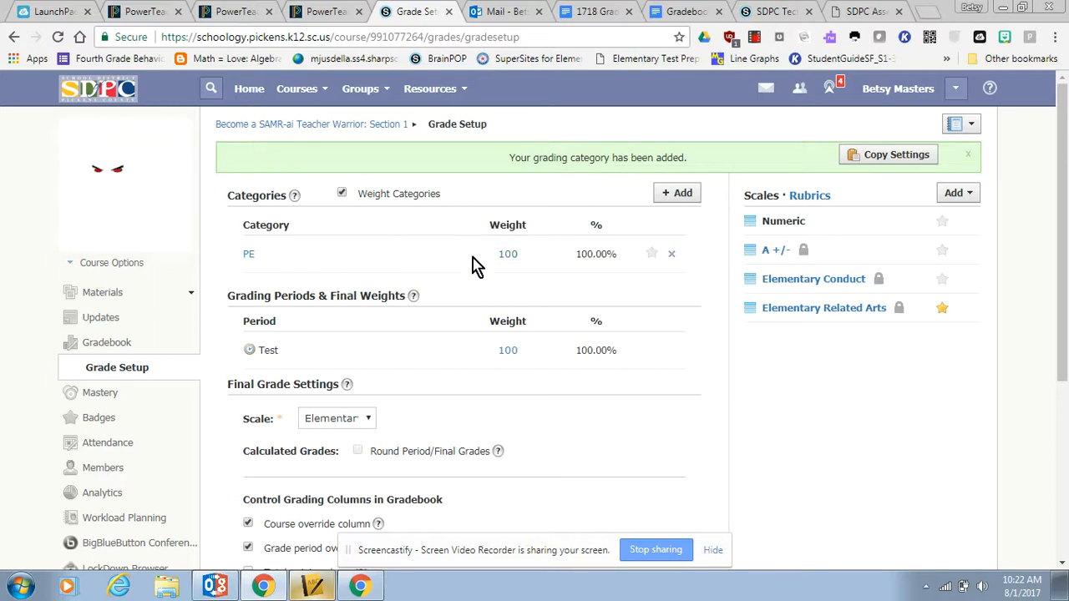
- Turn category weighting off and on again, and open the PE category's weight for editing
{"action": "left_click", "coordinate": [343, 196]}
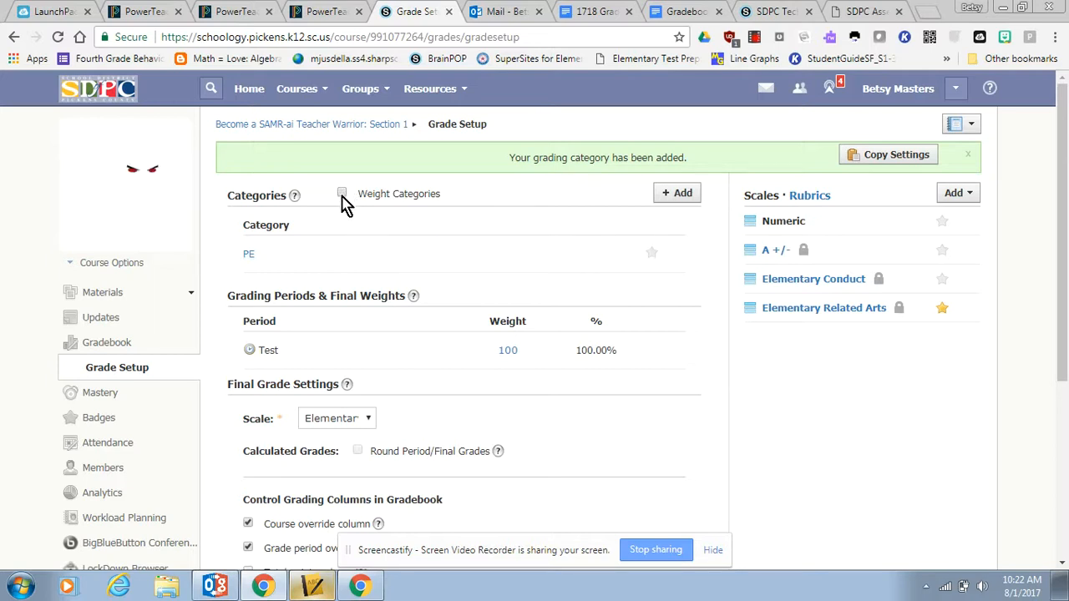
{"action": "left_click", "coordinate": [343, 195]}
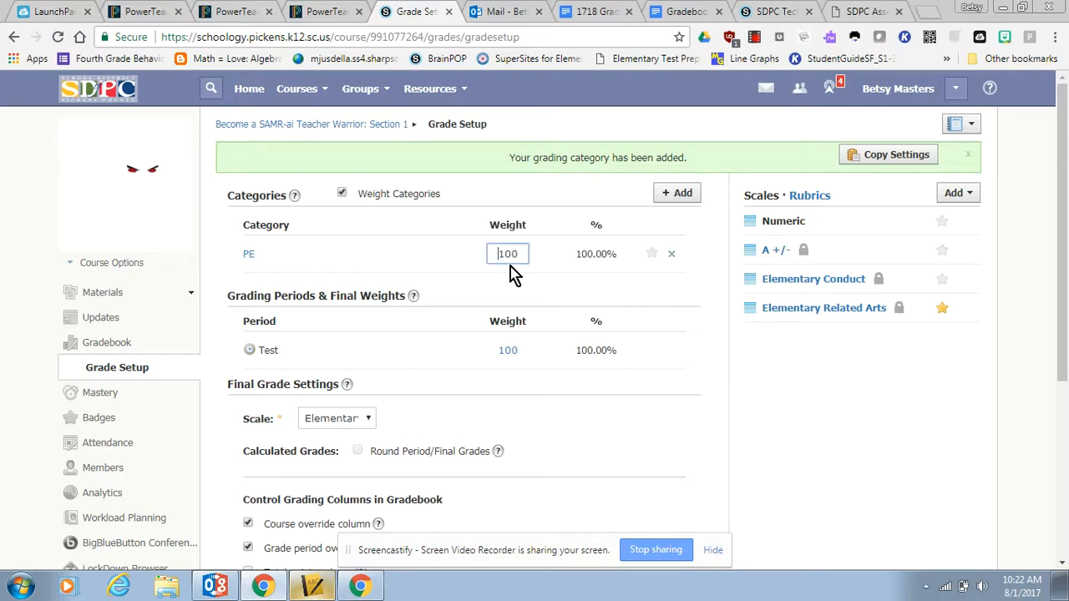
{"action": "left_click", "coordinate": [515, 251]}
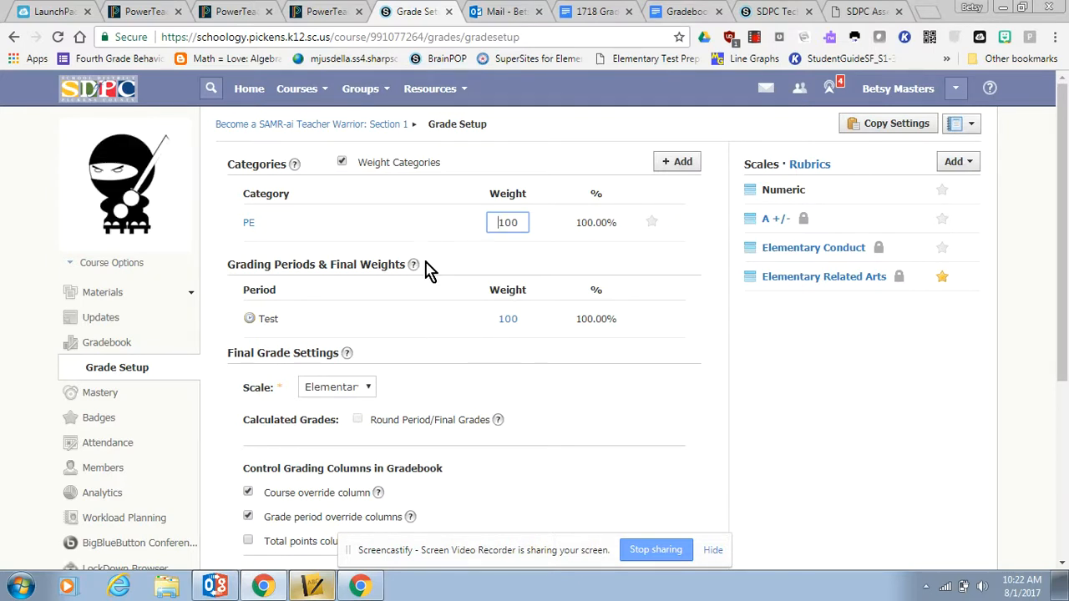
- Set the final grade scale to Elementary Related Arts
{"action": "left_click", "coordinate": [365, 389]}
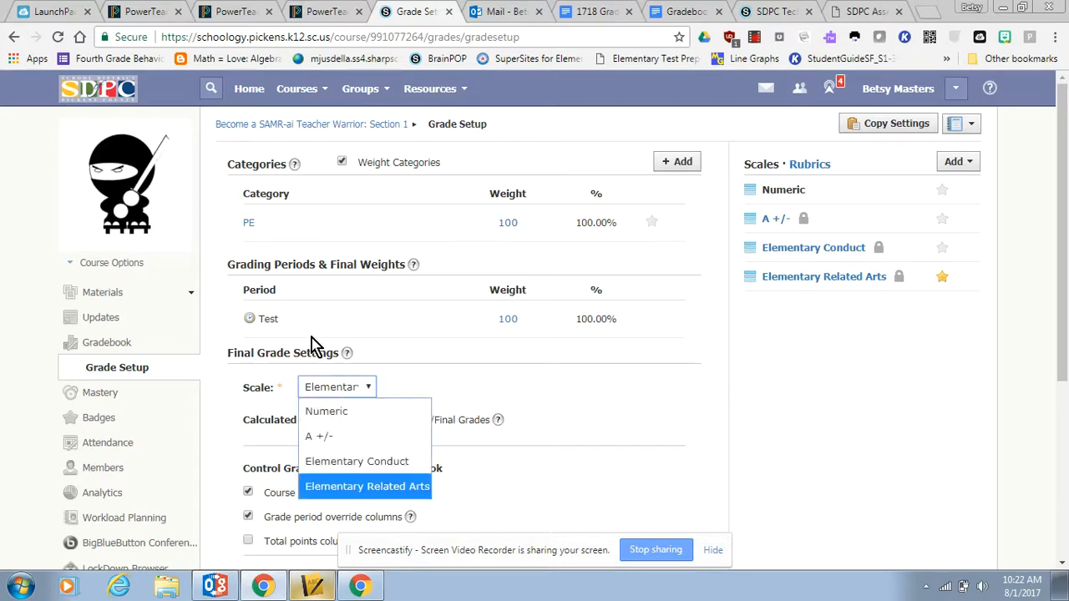
{"action": "left_click", "coordinate": [299, 316]}
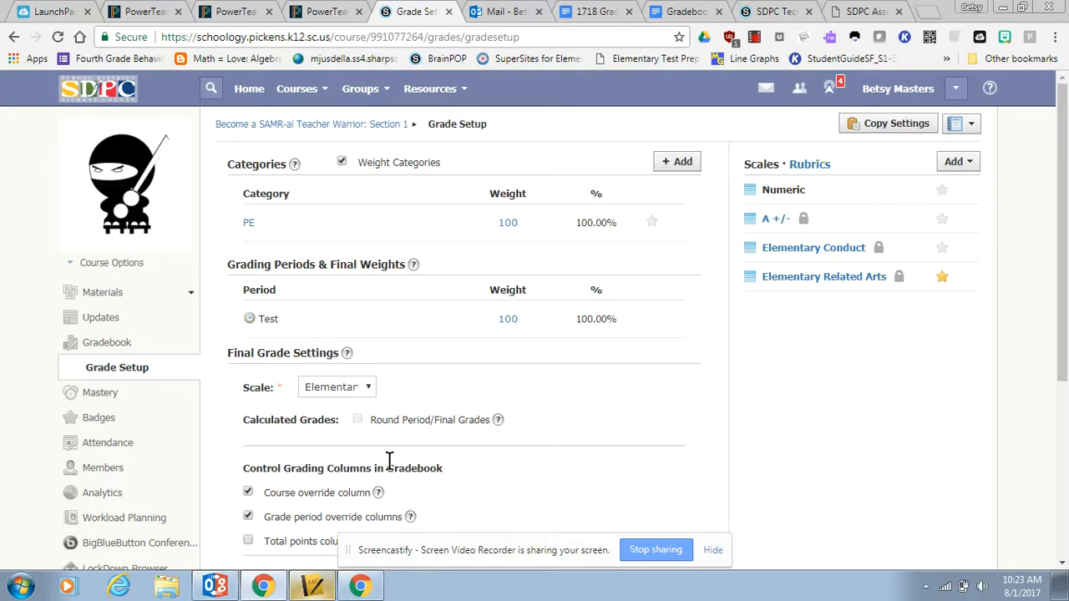
{"action": "left_click", "coordinate": [370, 389]}
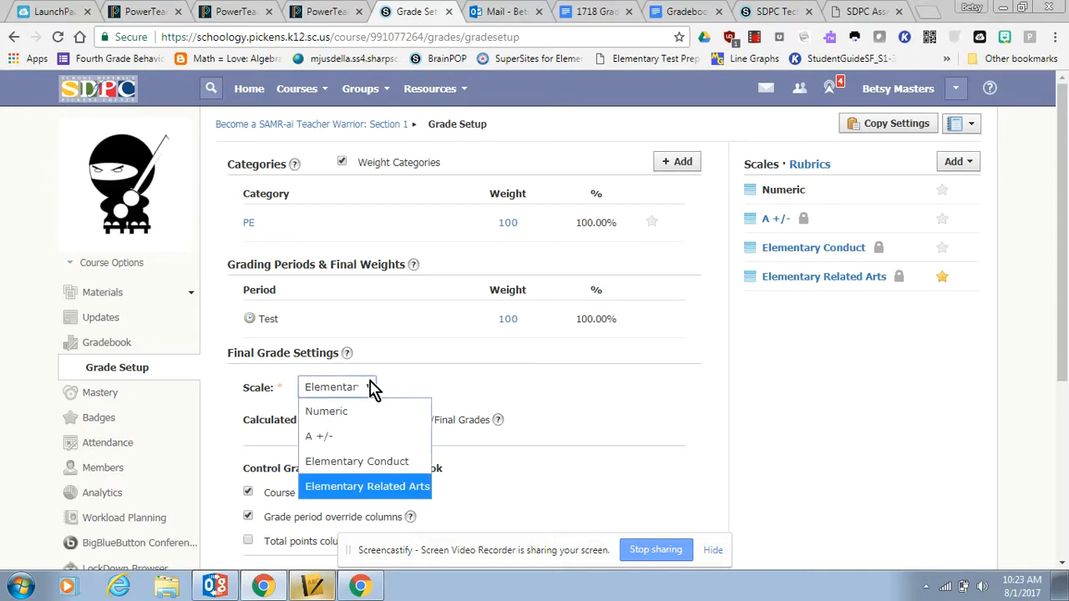
{"action": "left_click", "coordinate": [389, 489]}
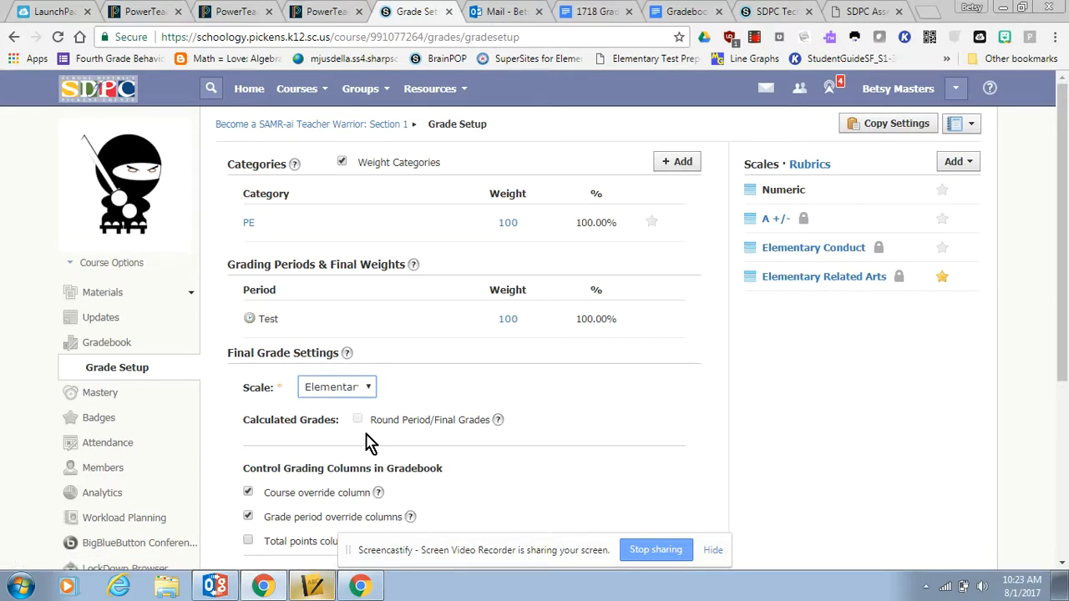
- Examine the point levels of the Elementary Related Arts scale and mark it as the default scale
{"action": "left_click", "coordinate": [942, 279]}
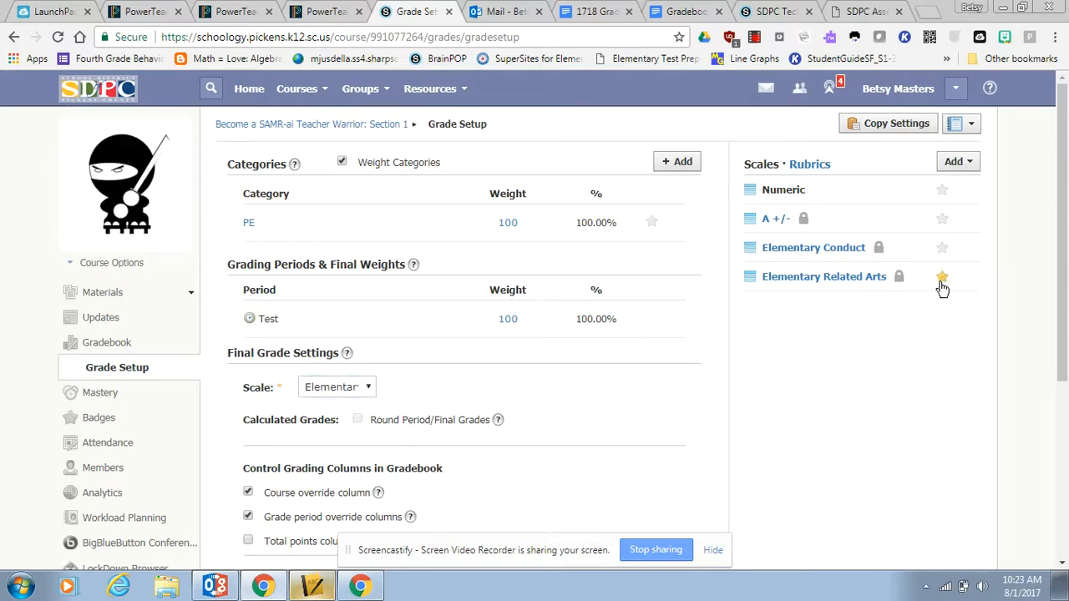
{"action": "left_click", "coordinate": [861, 281]}
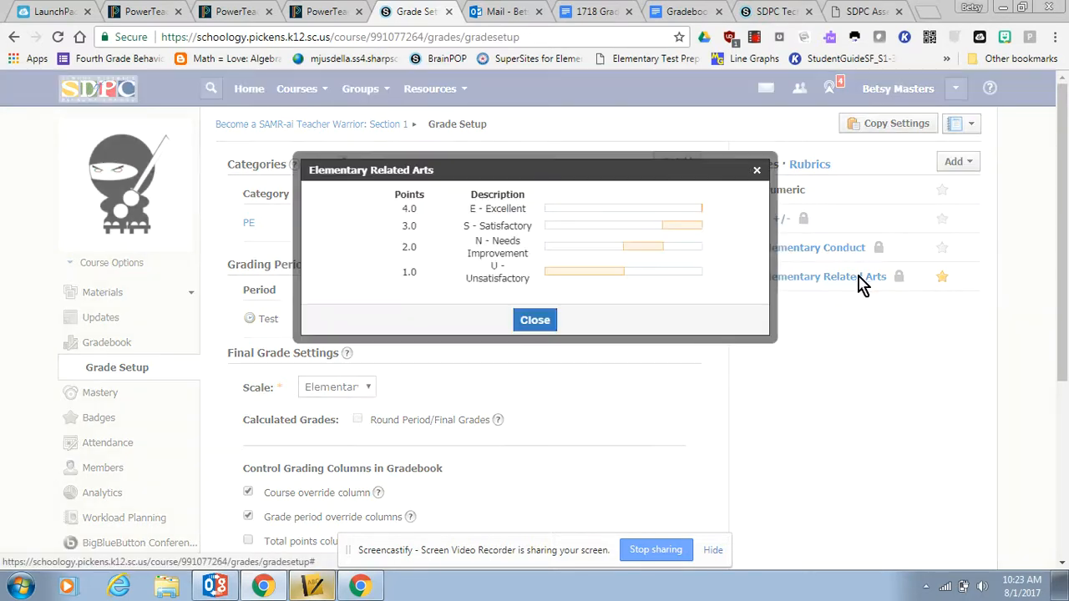
{"action": "left_click", "coordinate": [535, 319]}
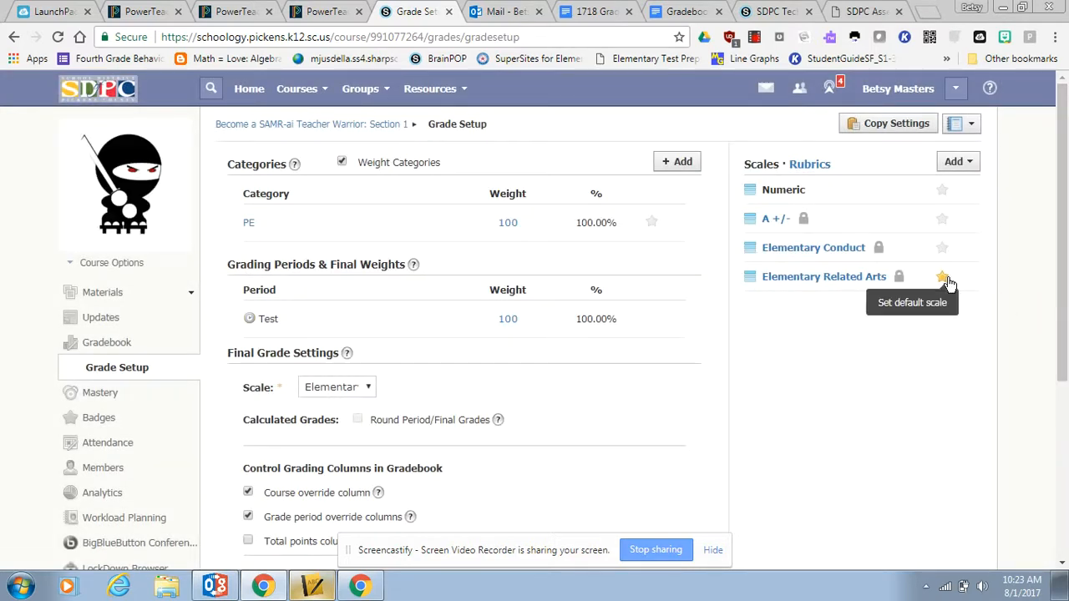
{"action": "key", "text": "ctrl"}
{"action": "key", "text": "ctrl"}
{"action": "key", "text": "ctrl"}
{"action": "key", "text": "ctrl"}
{"action": "left_click", "coordinate": [944, 278]}
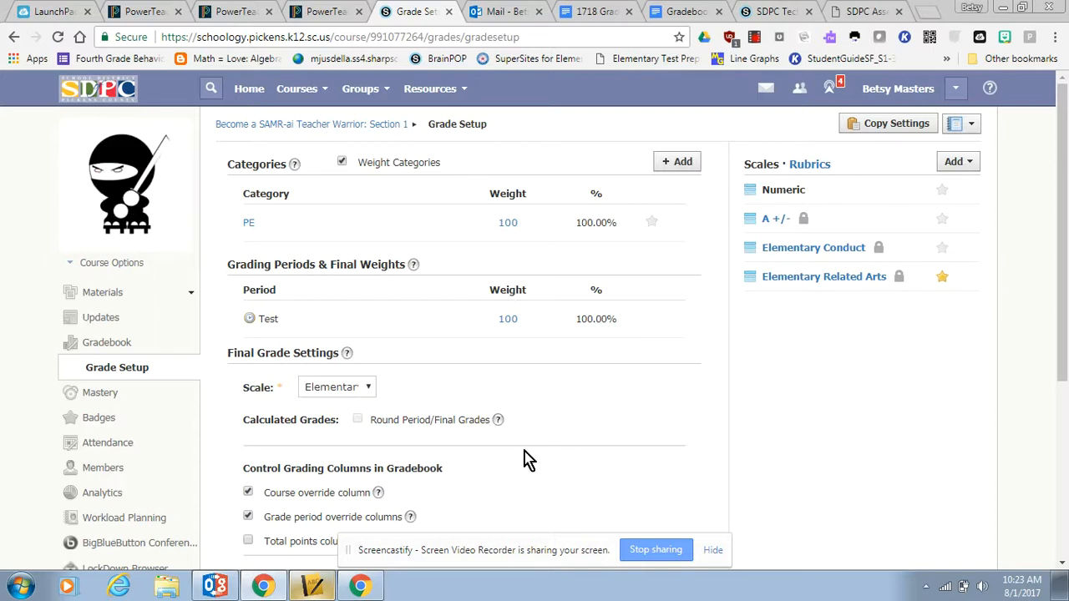
- Review the final grade scale choices and the options that control grading columns in the gradebook
{"action": "left_click", "coordinate": [357, 391]}
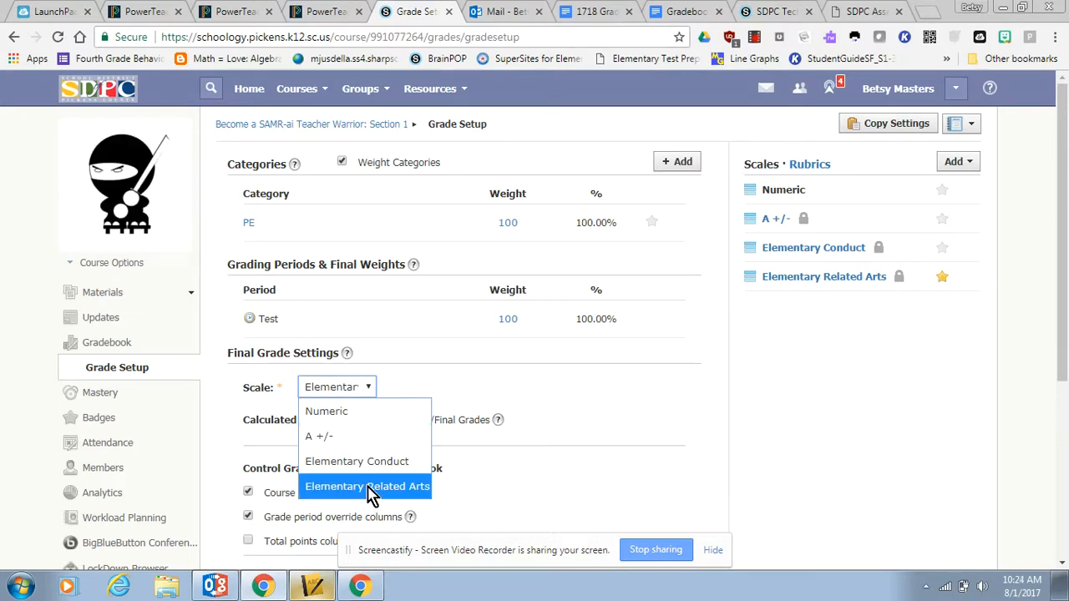
{"action": "left_click", "coordinate": [460, 501]}
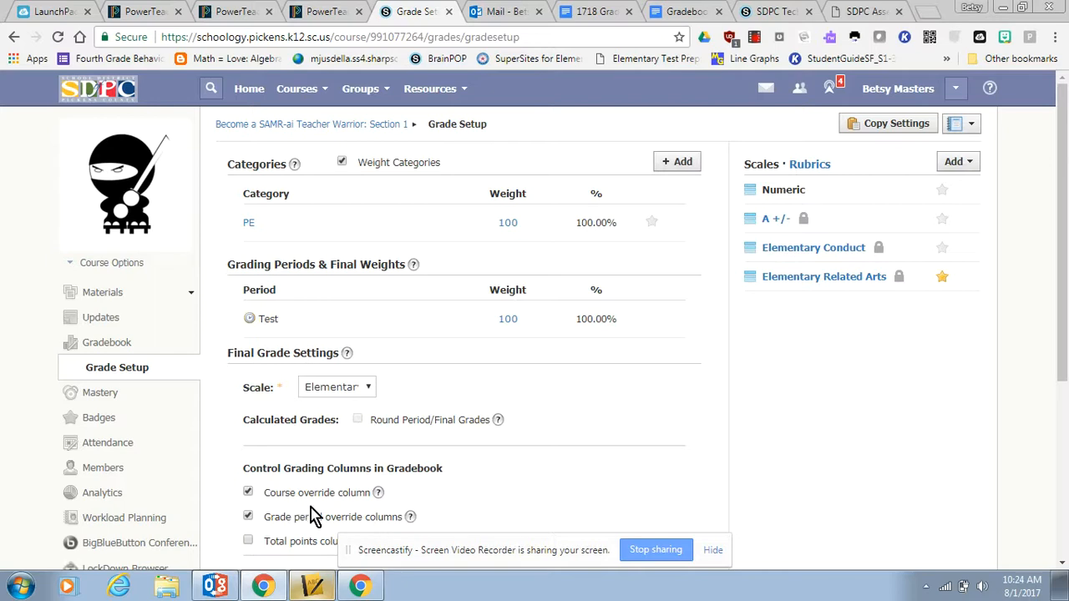
{"action": "scroll", "coordinate": [310, 513], "scroll_direction": "down", "scroll_amount": 1}
{"action": "scroll", "coordinate": [310, 510], "scroll_direction": "down", "scroll_amount": 2}
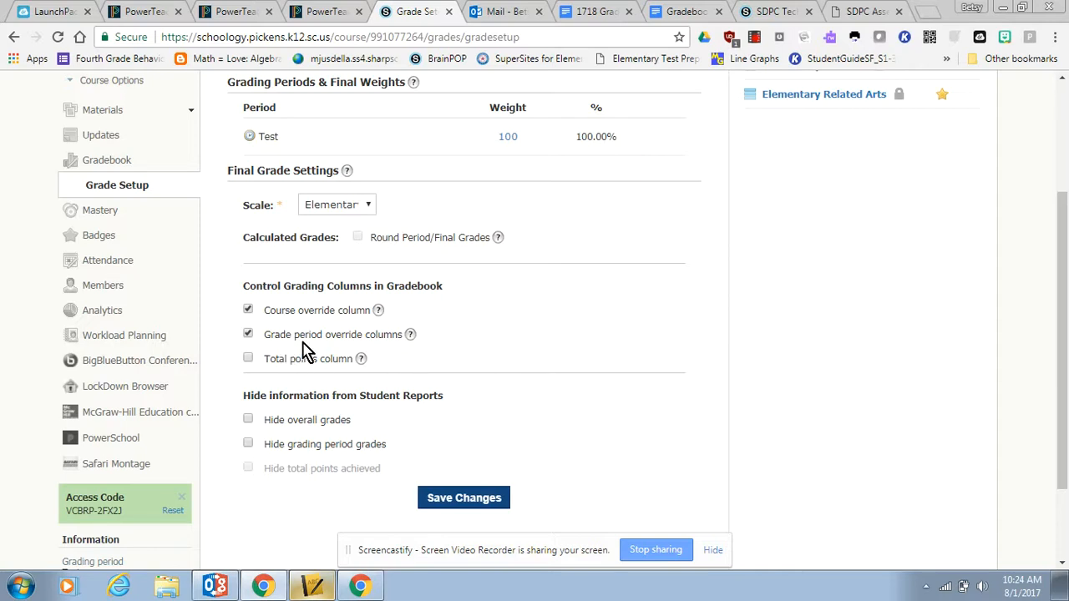
- Save the final grade settings, return to the course's main page, and reopen its Grade Setup page
{"action": "left_click", "coordinate": [433, 506]}
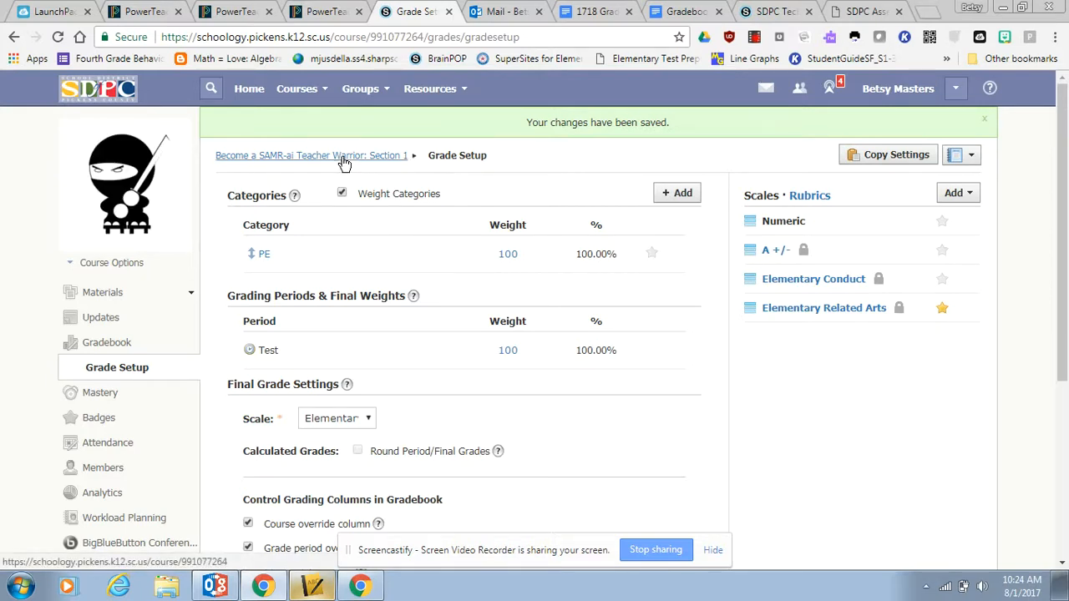
{"action": "left_click", "coordinate": [346, 162]}
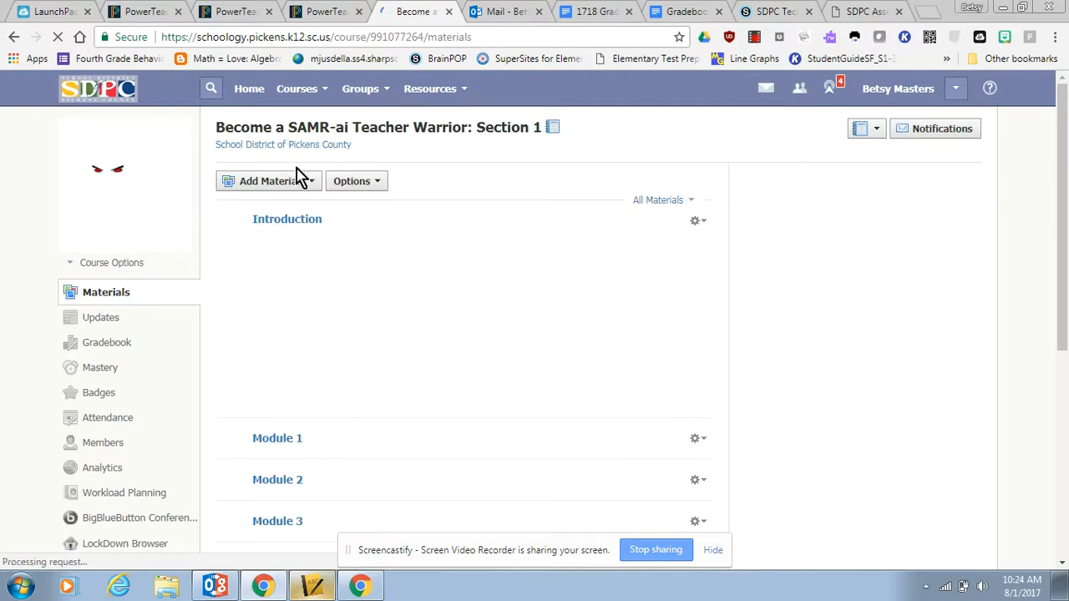
{"action": "left_click", "coordinate": [130, 359]}
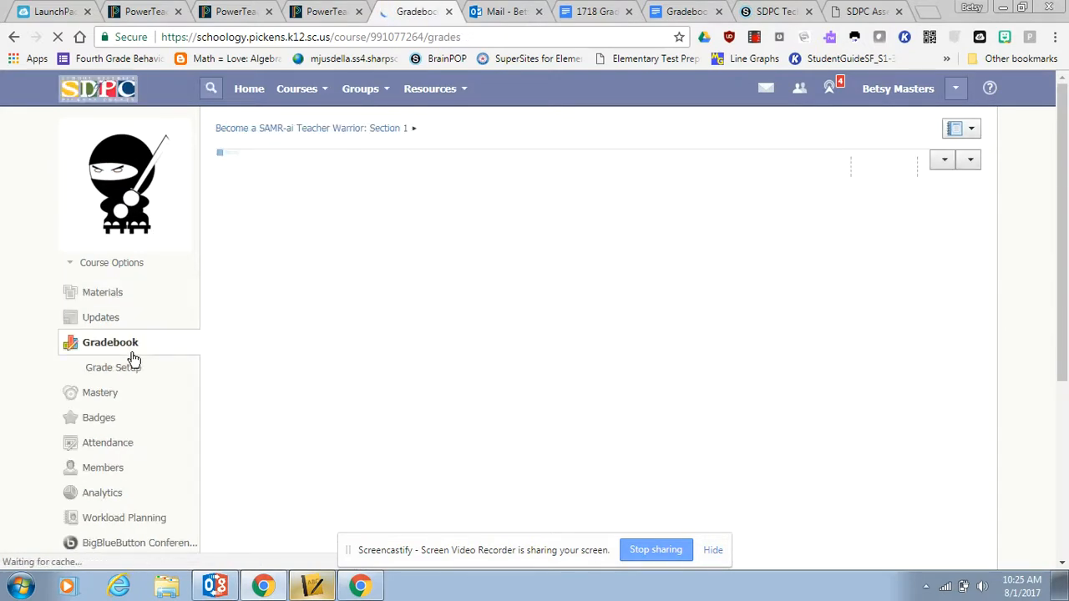
{"action": "left_click", "coordinate": [109, 378]}
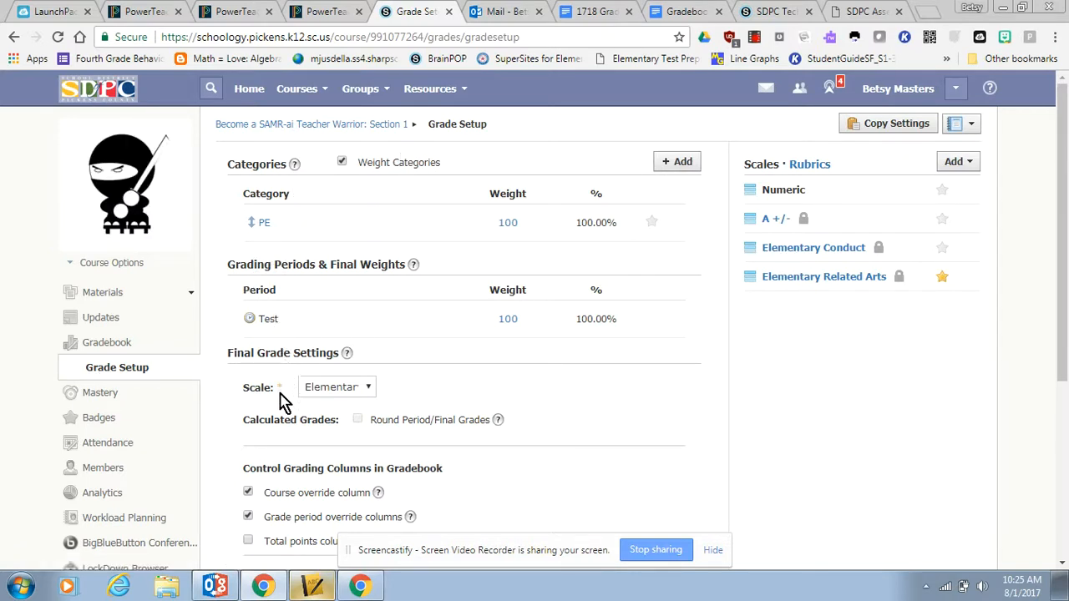
- Check the final grade scale choices and the options for gradebook columns and student reports
{"action": "left_click", "coordinate": [334, 392]}
{"action": "left_click", "coordinate": [426, 367]}
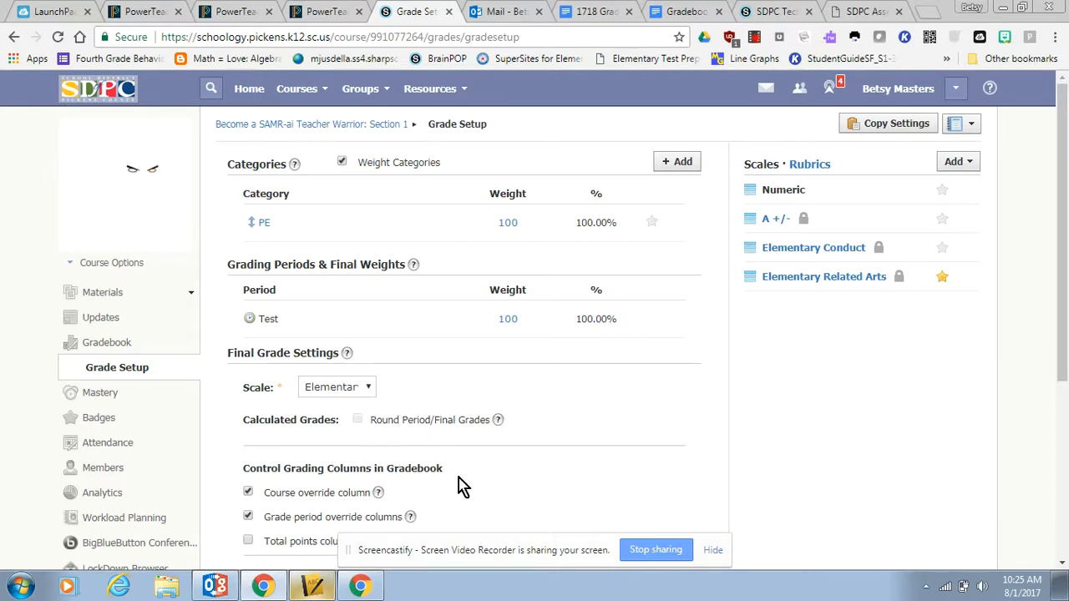
{"action": "scroll", "coordinate": [518, 472], "scroll_direction": "down", "scroll_amount": 2}
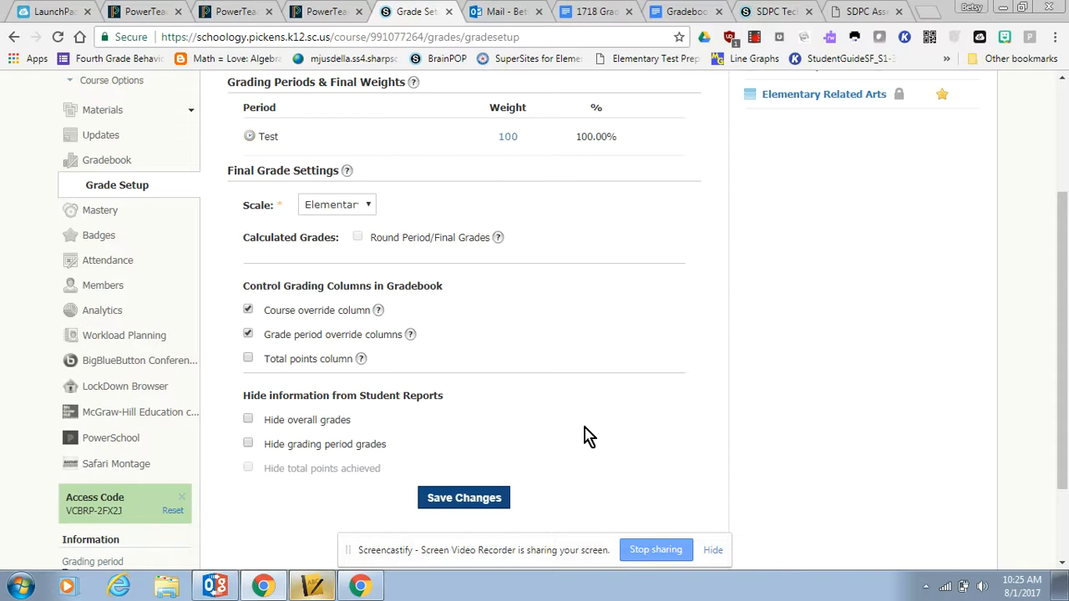
{"action": "left_click", "coordinate": [753, 37]}
{"action": "left_click", "coordinate": [756, 36]}
{"action": "left_click", "coordinate": [755, 38]}
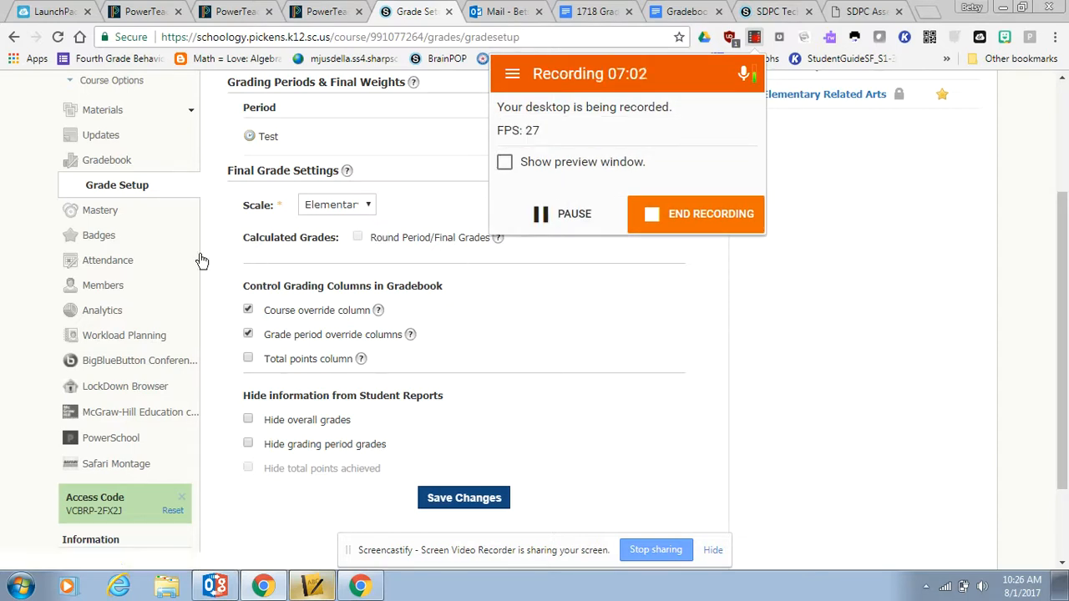
- Reload the Grade Setup page and open the course's PowerSchool app
{"action": "left_click", "coordinate": [131, 187]}
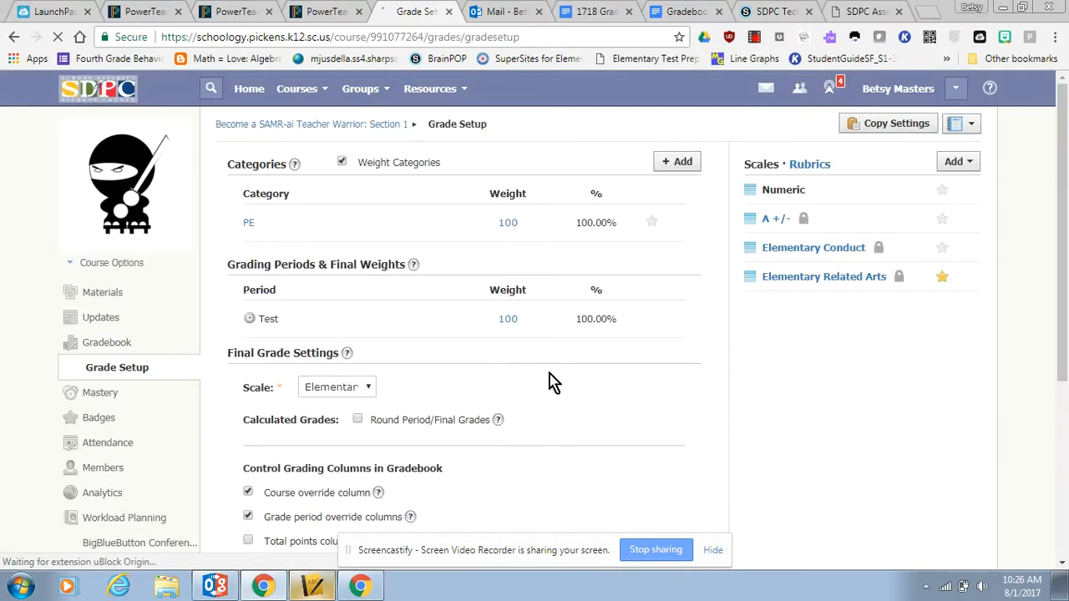
{"action": "scroll", "coordinate": [184, 470], "scroll_direction": "down", "scroll_amount": 3}
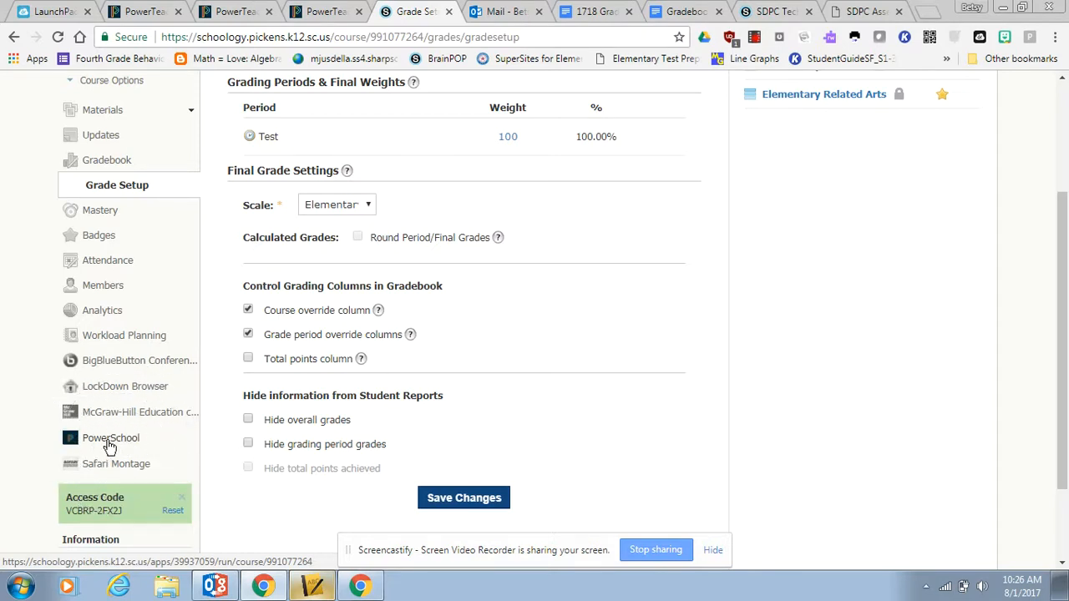
{"action": "left_click", "coordinate": [110, 447]}
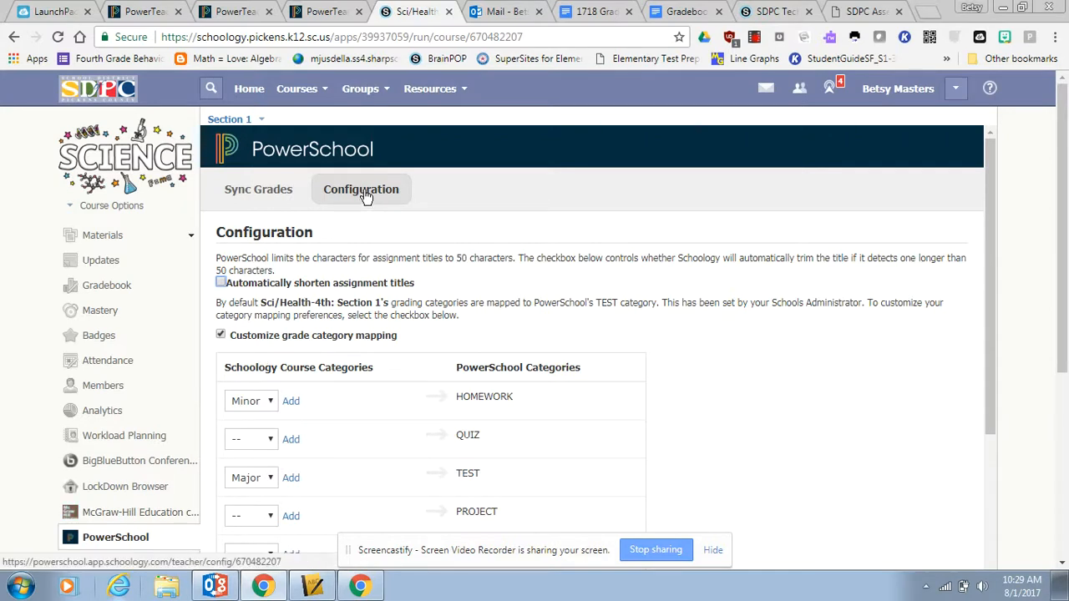
- Review the PowerSchool configuration of the Sci/Health-4th course and the list of its sections
{"action": "left_click", "coordinate": [222, 335]}
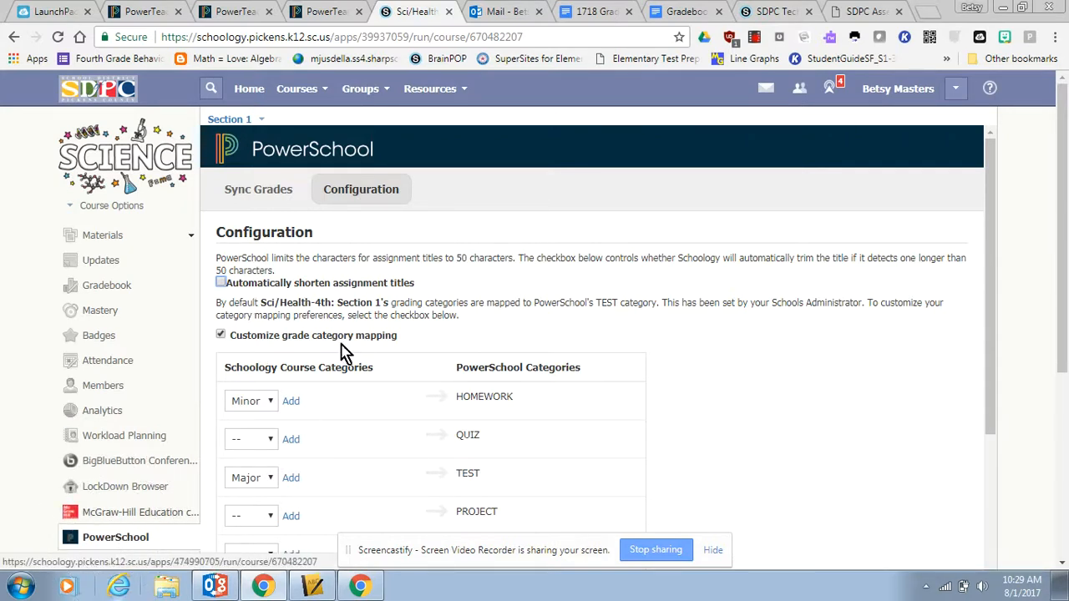
{"action": "left_click", "coordinate": [387, 203]}
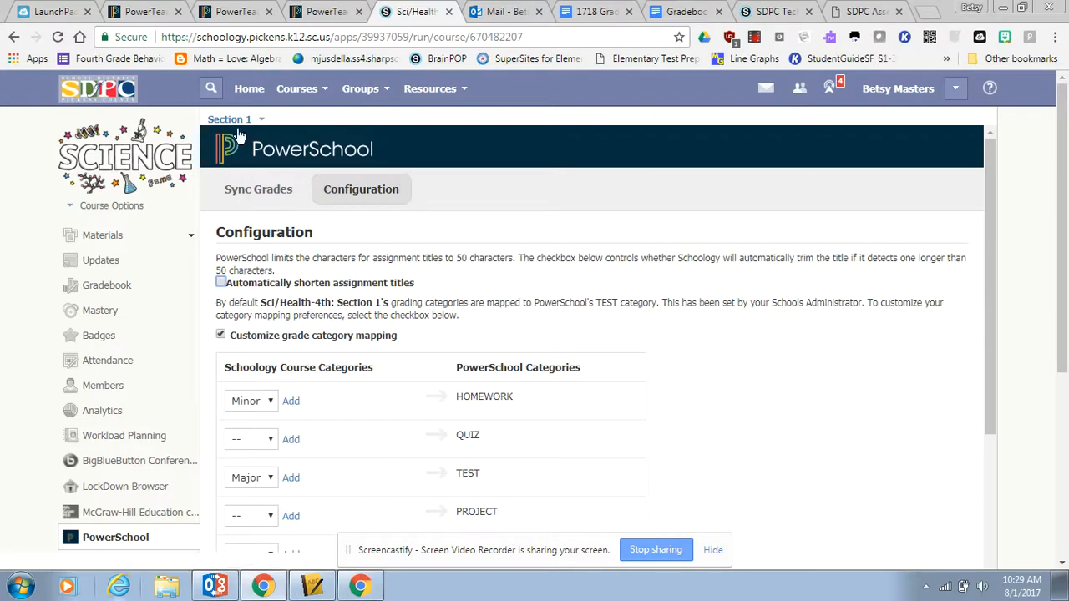
{"action": "left_click", "coordinate": [235, 120]}
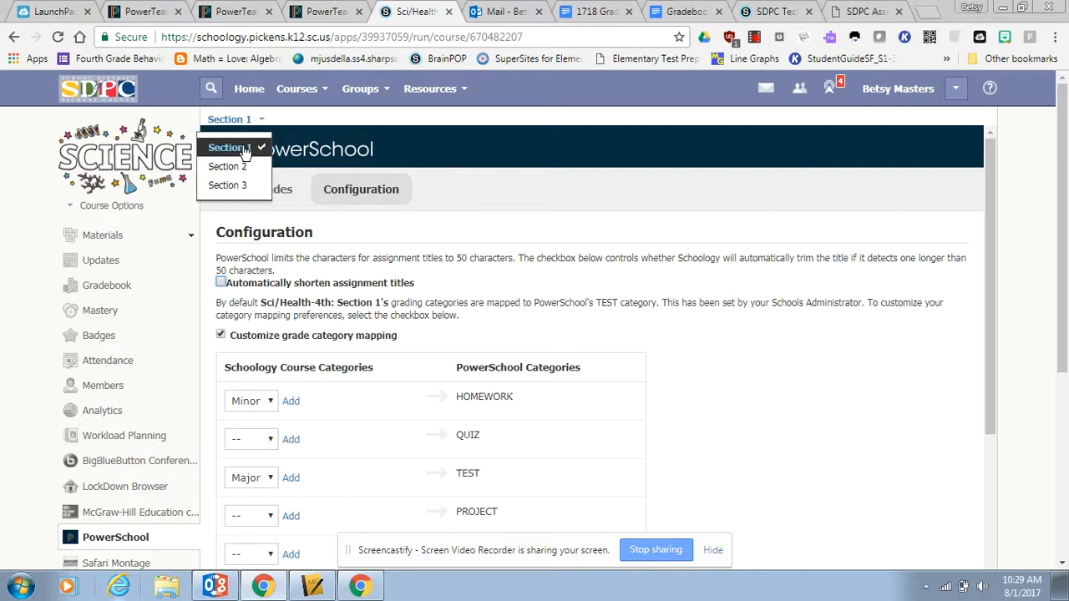
- Turn on automatic shortening of assignment titles for Section 1
{"action": "left_click", "coordinate": [221, 289]}
{"action": "left_click", "coordinate": [220, 284]}
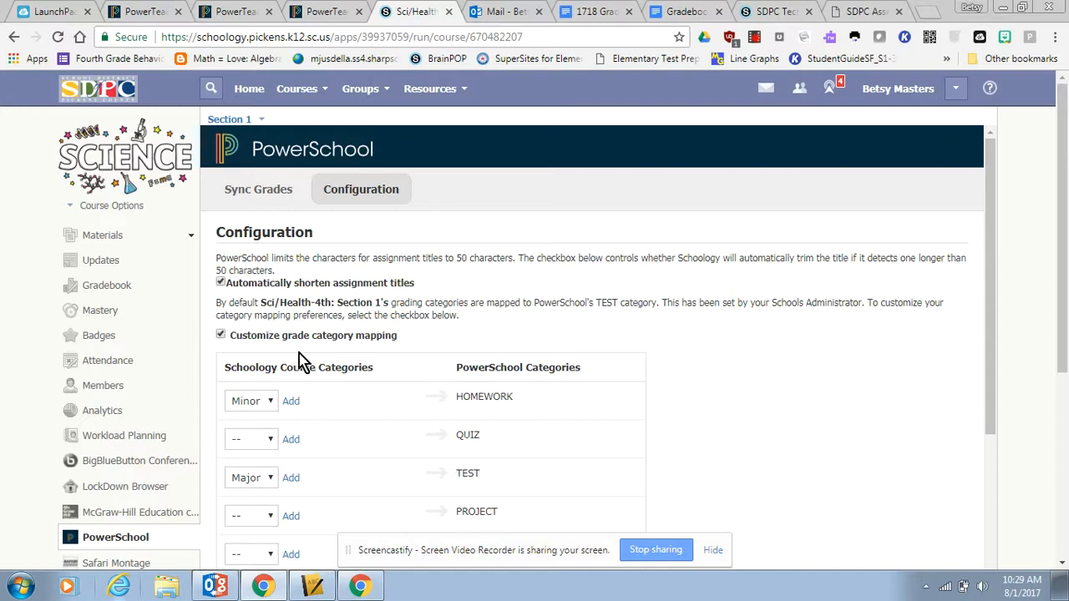
- Examine the category mapping table and the Schoology categories available for the Art and Music PowerSchool categories
{"action": "scroll", "coordinate": [498, 367], "scroll_direction": "down", "scroll_amount": 2}
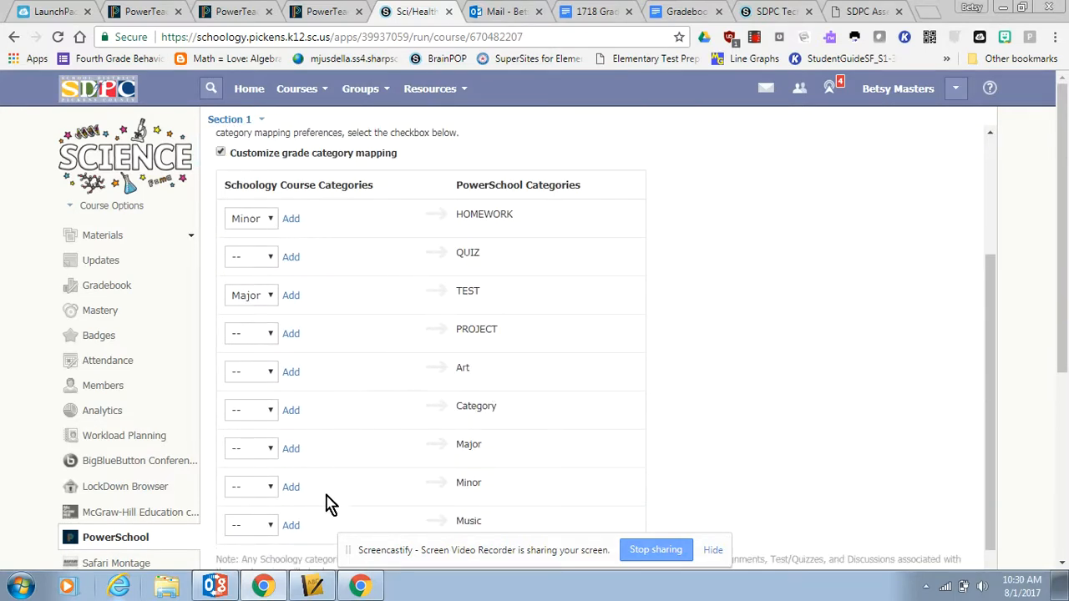
{"action": "scroll", "coordinate": [339, 496], "scroll_direction": "down", "scroll_amount": 1}
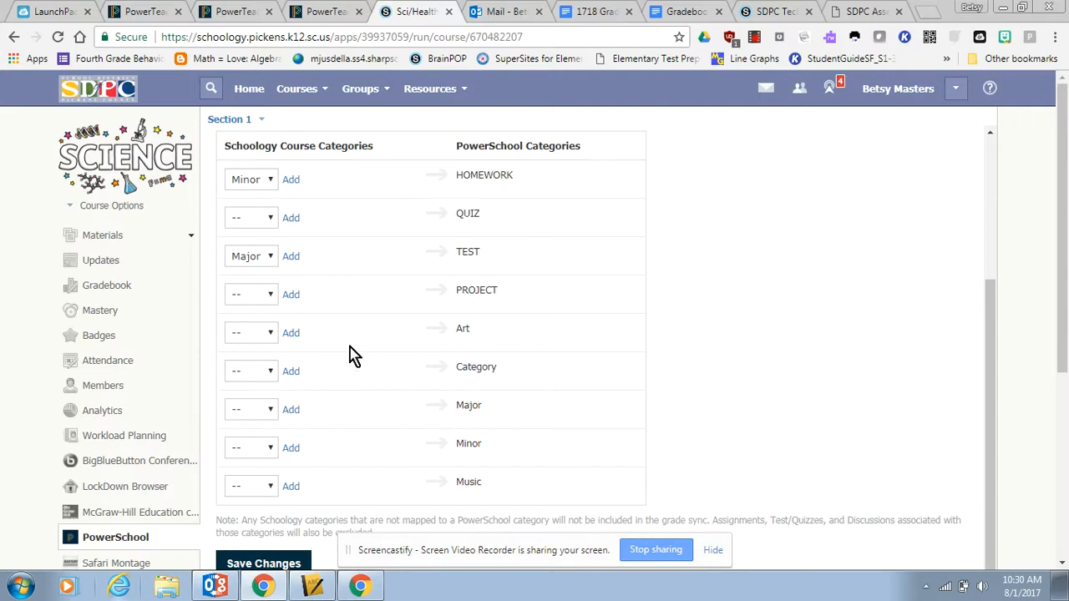
{"action": "left_click", "coordinate": [274, 334]}
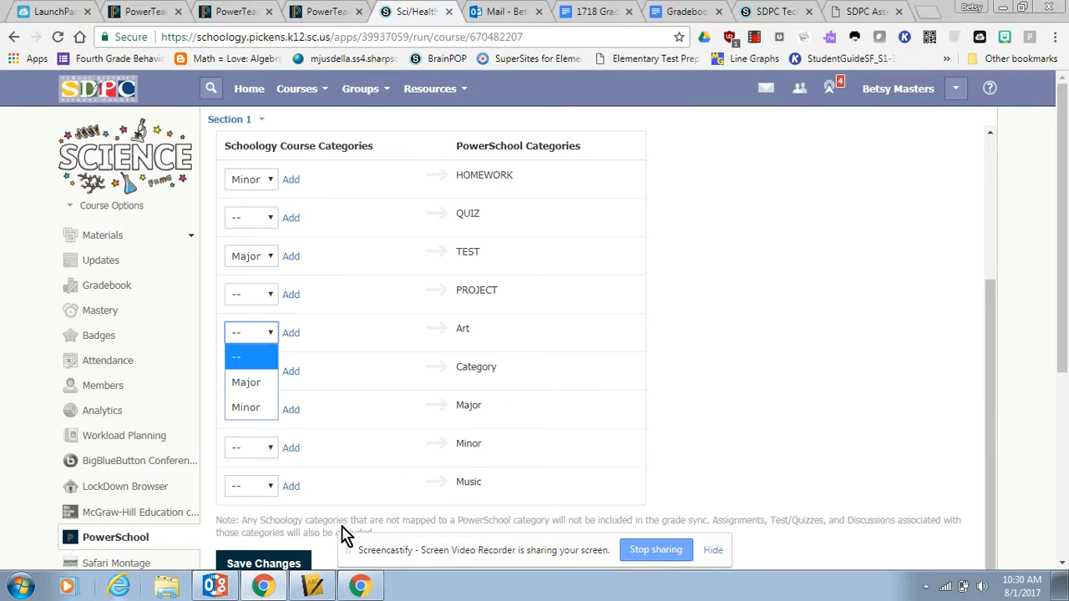
{"action": "left_click", "coordinate": [276, 487]}
{"action": "left_click", "coordinate": [276, 489]}
{"action": "left_click", "coordinate": [274, 490]}
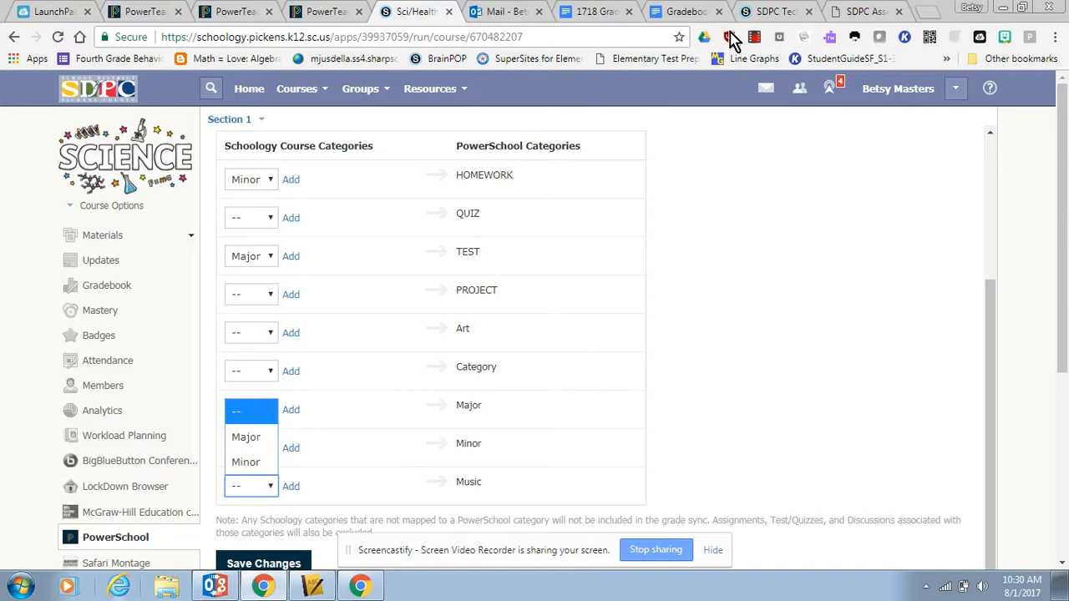
{"action": "left_click", "coordinate": [755, 39]}
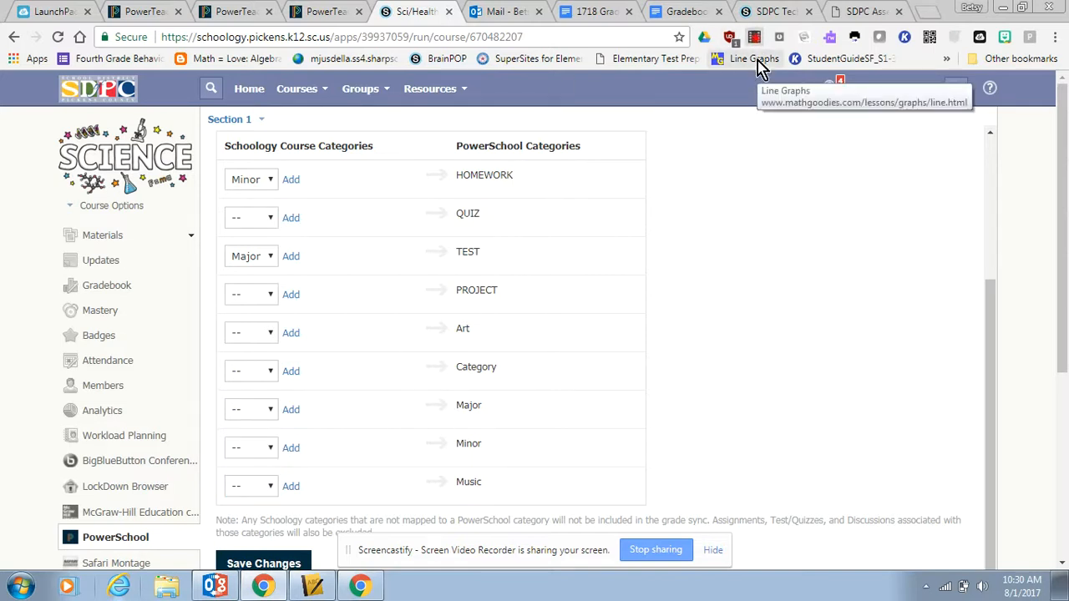
{"action": "left_click", "coordinate": [754, 37]}
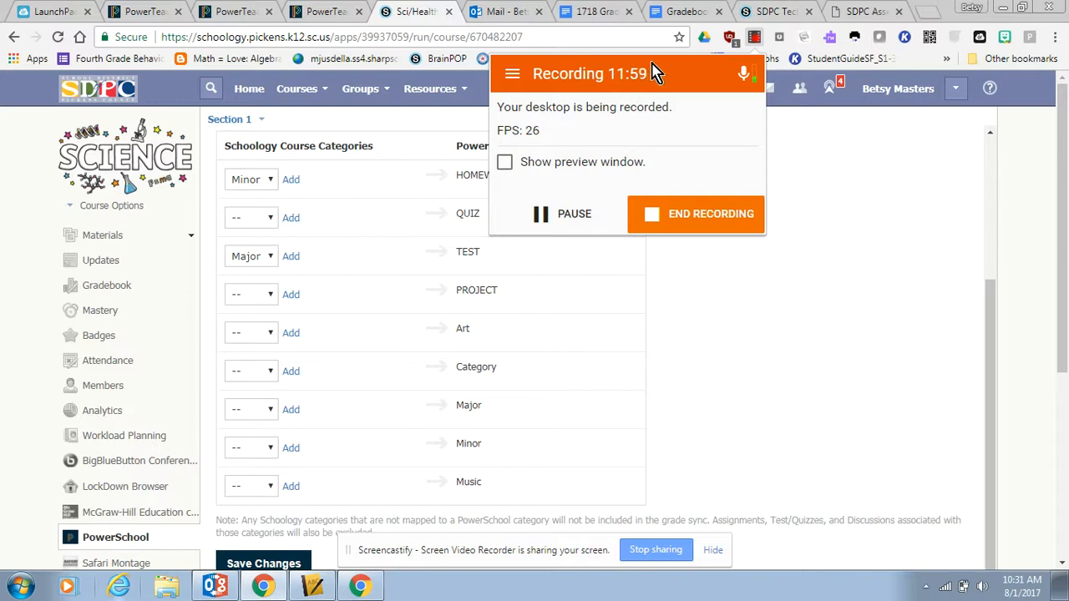
- Save the PowerSchool configuration for Section 1 of the Sci/Health-4th course
{"action": "scroll", "coordinate": [576, 209], "scroll_direction": "down", "scroll_amount": 4}
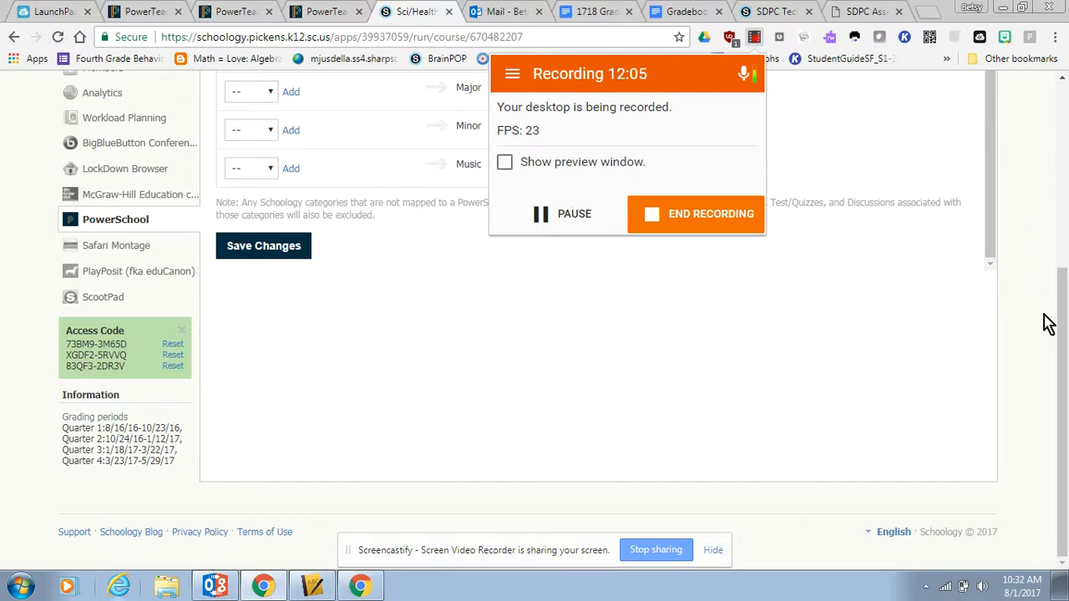
{"action": "left_click_drag", "start_coordinate": [993, 239], "coordinate": [1016, 261]}
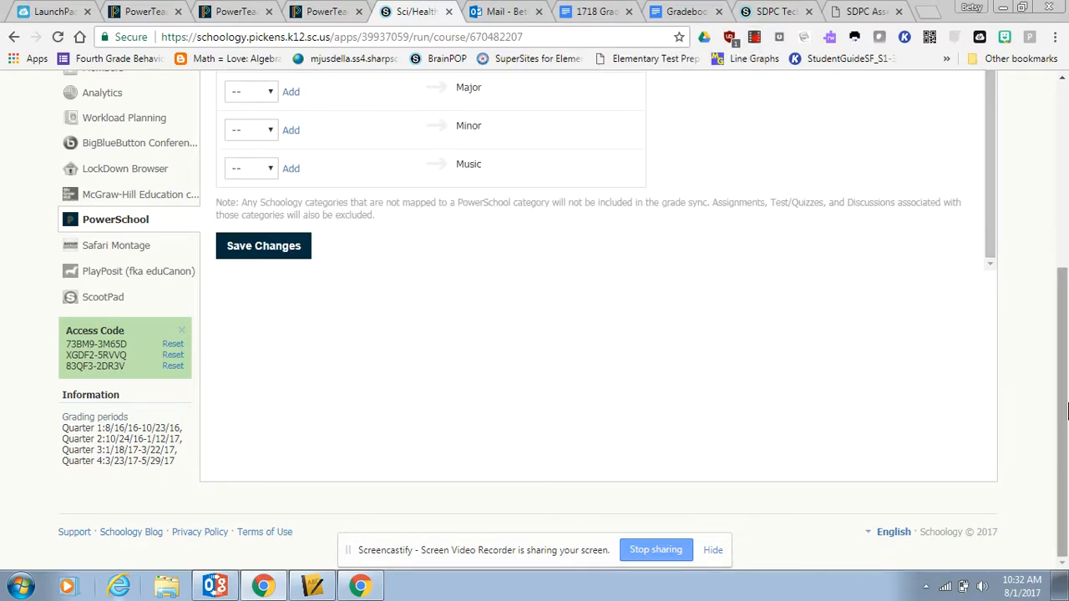
{"action": "scroll", "coordinate": [1065, 409], "scroll_direction": "up", "scroll_amount": 5}
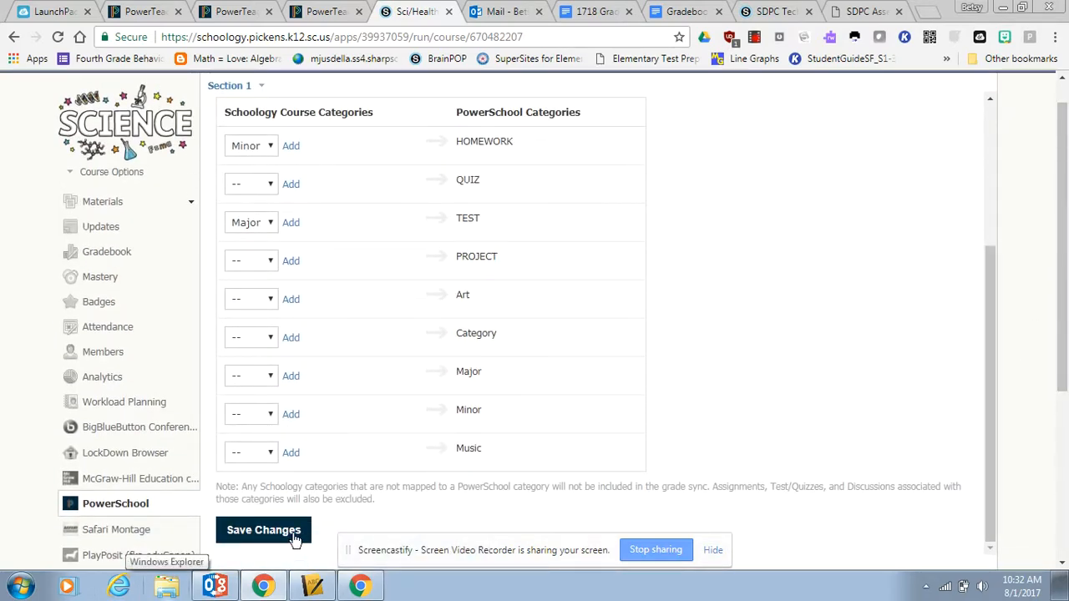
{"action": "scroll", "coordinate": [1042, 317], "scroll_direction": "down", "scroll_amount": 1}
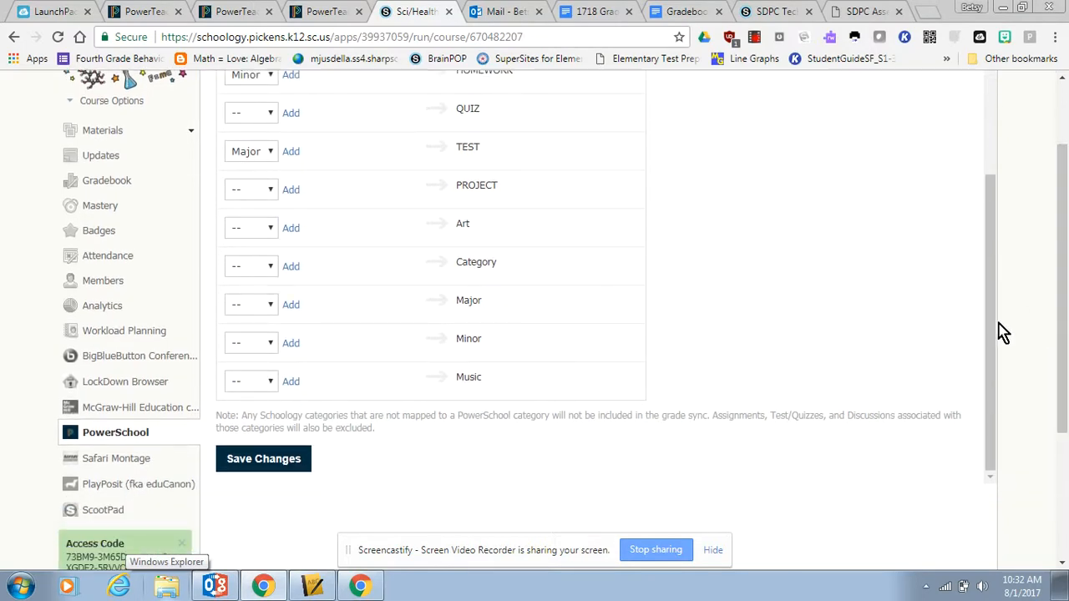
{"action": "left_click_drag", "start_coordinate": [1002, 332], "coordinate": [719, 487]}
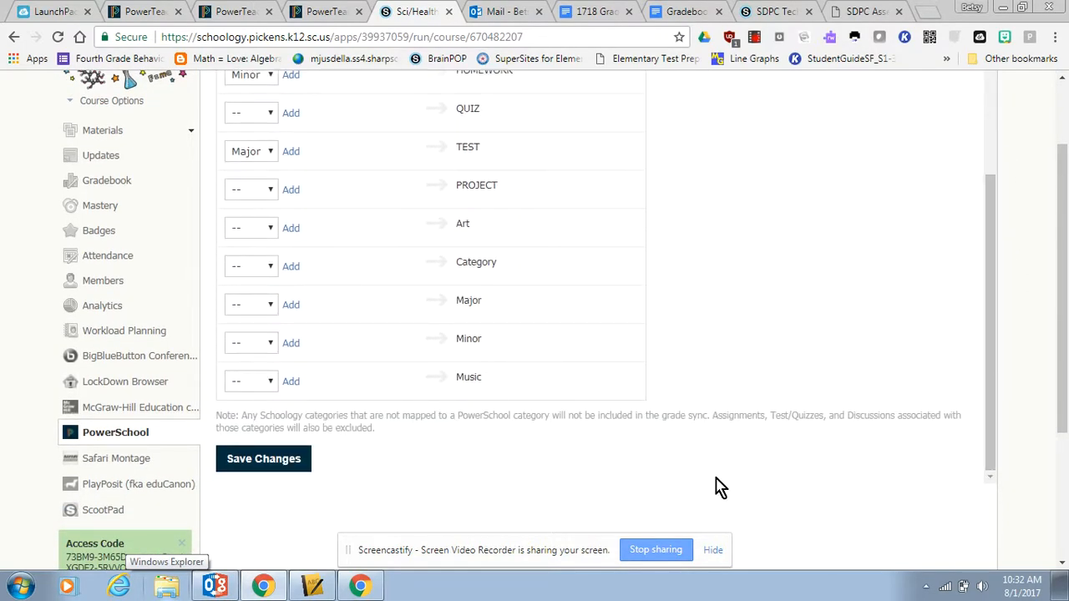
{"action": "left_click", "coordinate": [263, 470]}
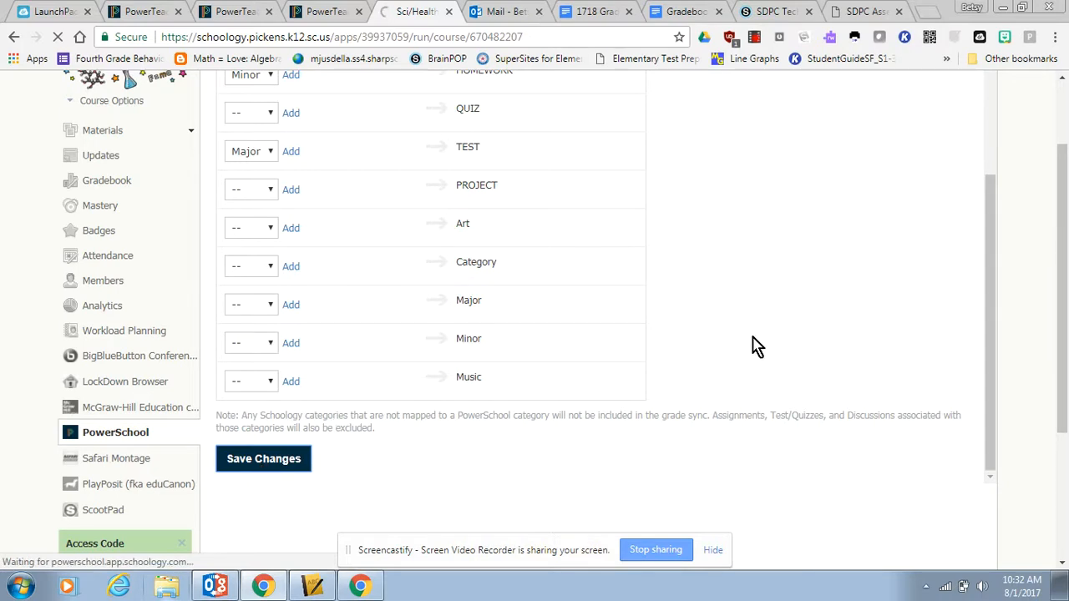
{"action": "left_click", "coordinate": [754, 38]}
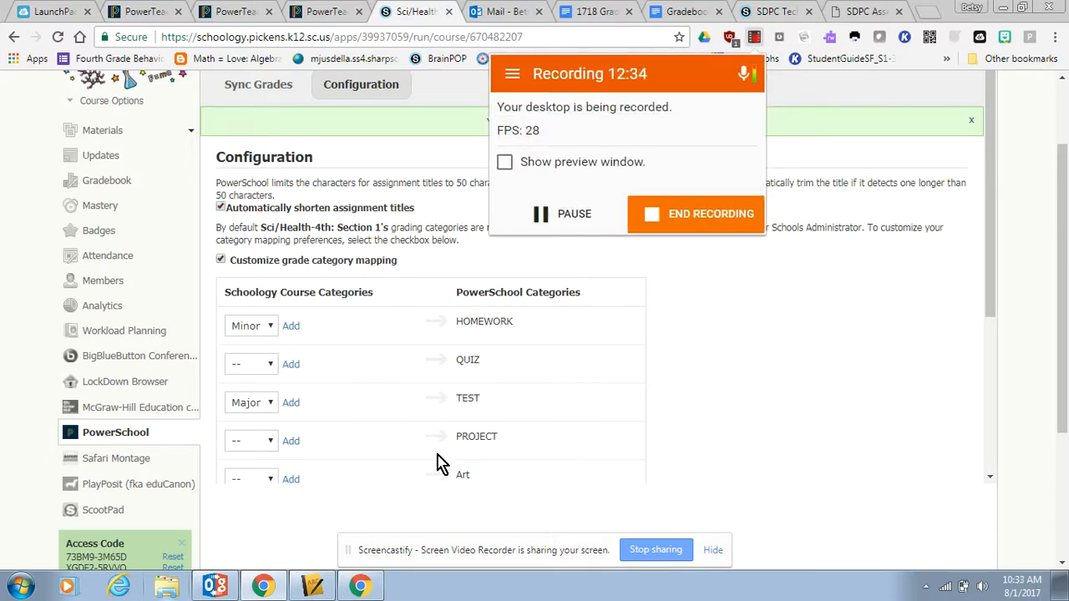
- Switch to the Become a SAMR-ai Teacher Warrior: Section 1 course and open its Grade Setup page
{"action": "scroll", "coordinate": [273, 157], "scroll_direction": "up", "scroll_amount": 2}
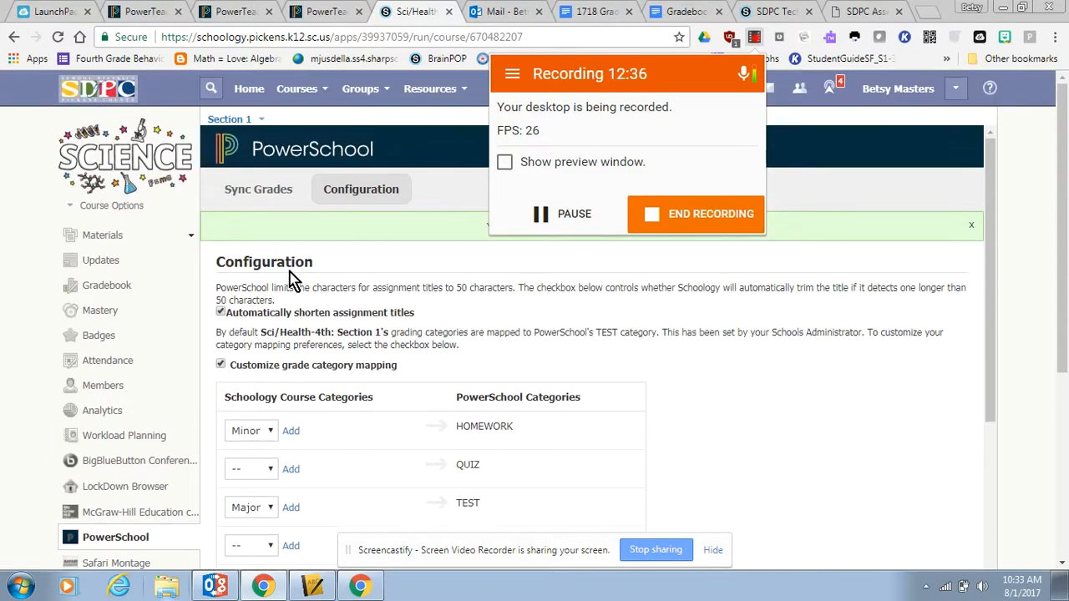
{"action": "left_click", "coordinate": [297, 91]}
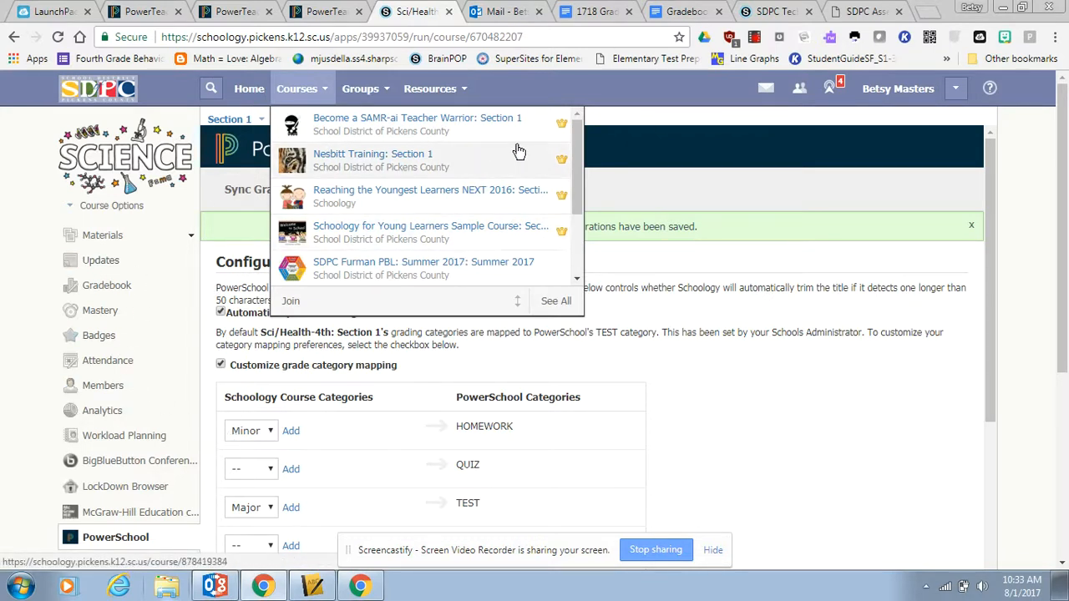
{"action": "left_click", "coordinate": [398, 114]}
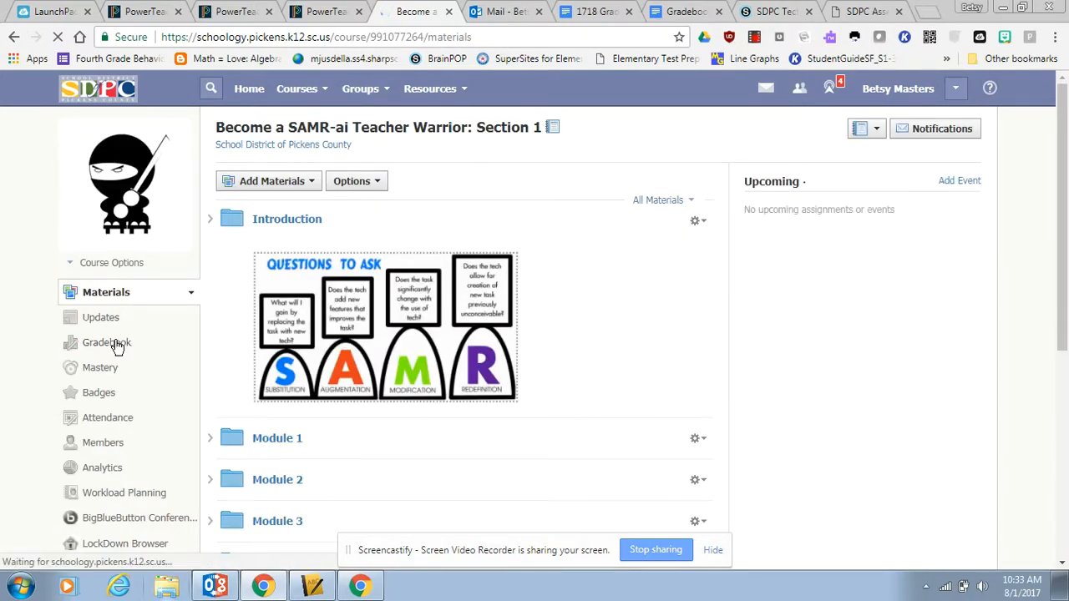
{"action": "left_click", "coordinate": [117, 346]}
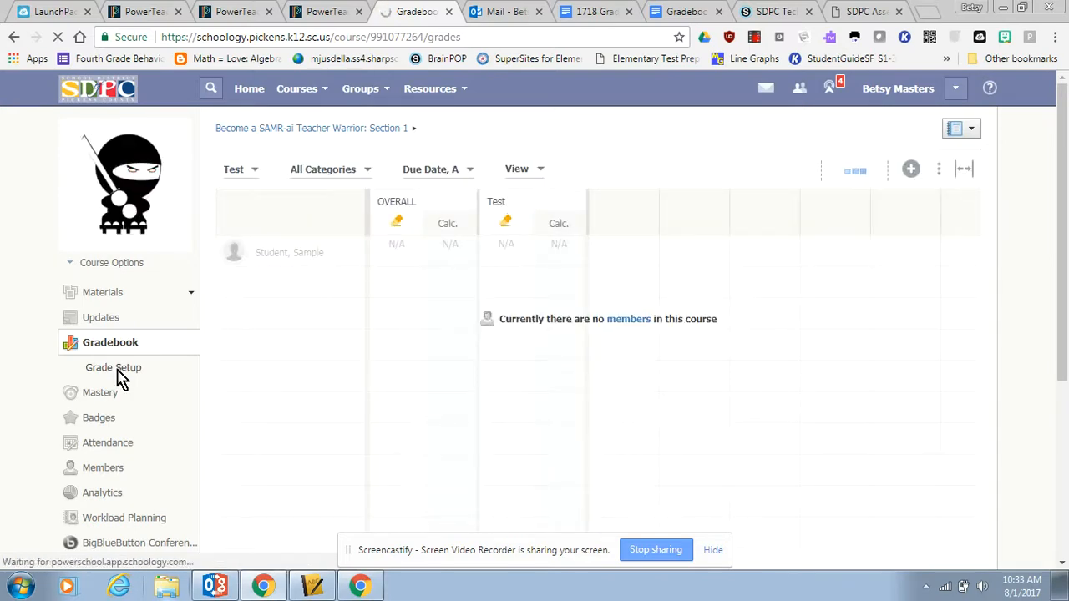
{"action": "left_click", "coordinate": [119, 376]}
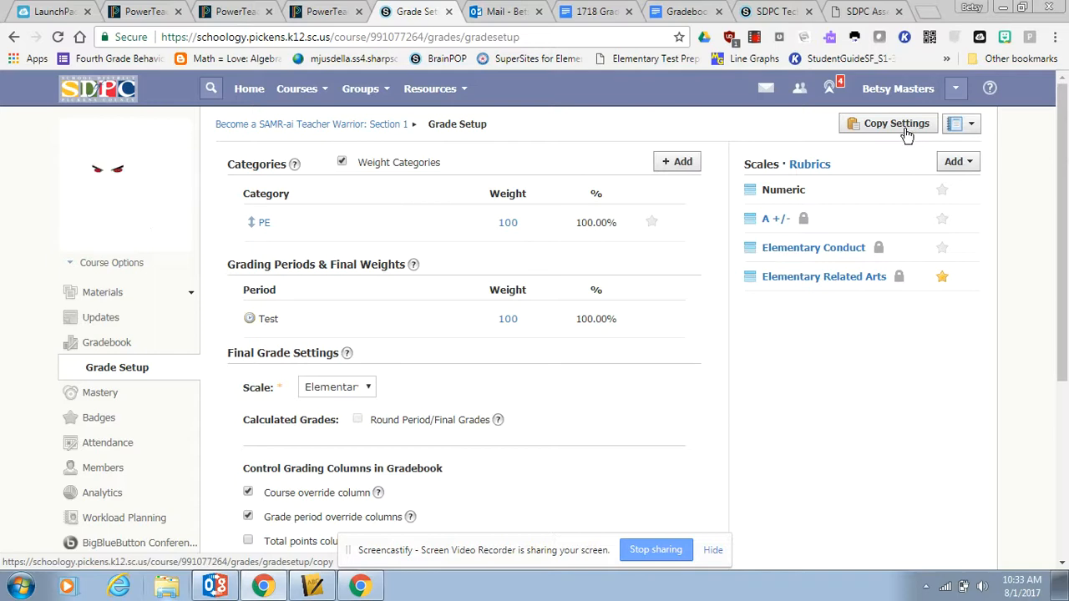
- Examine the settings and target courses offered for copying, cancel the copy, and review the course's grade setup
{"action": "left_click", "coordinate": [906, 132]}
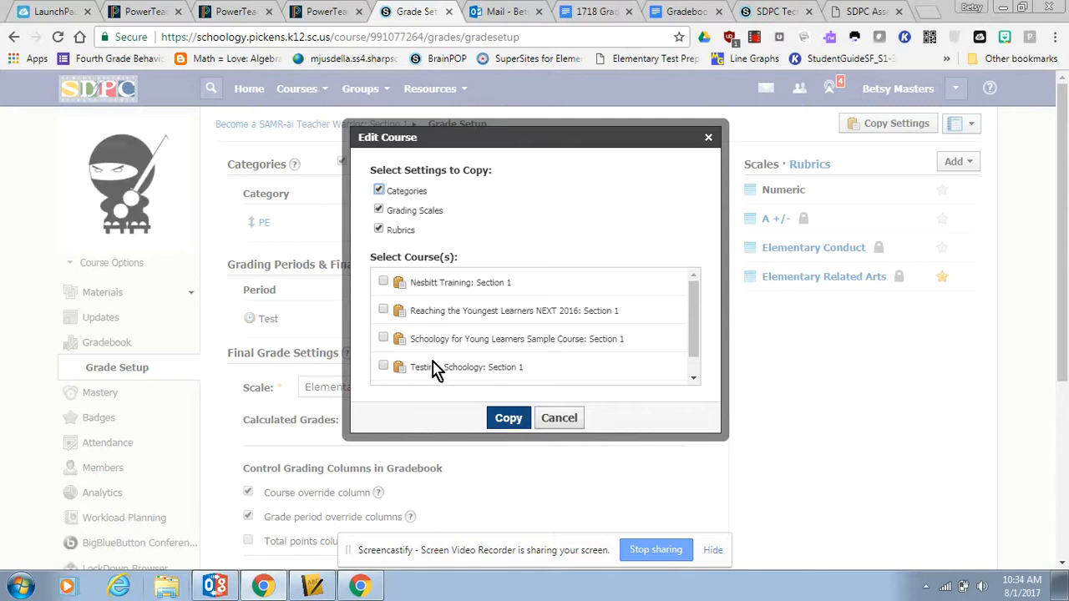
{"action": "left_click", "coordinate": [571, 419]}
{"action": "scroll", "coordinate": [577, 430], "scroll_direction": "down", "scroll_amount": 2}
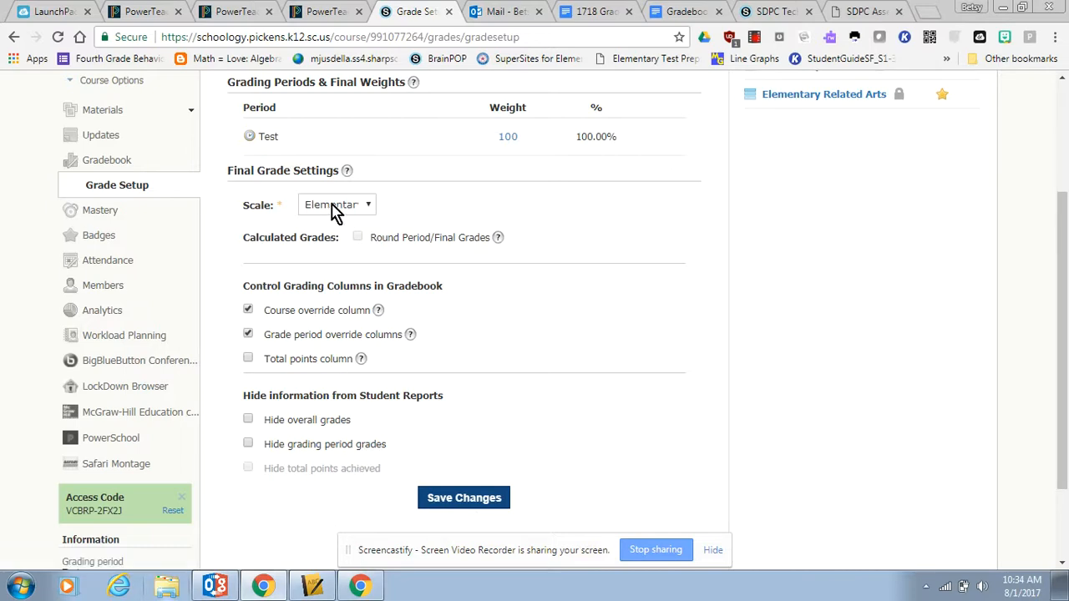
{"action": "scroll", "coordinate": [435, 217], "scroll_direction": "up", "scroll_amount": 3}
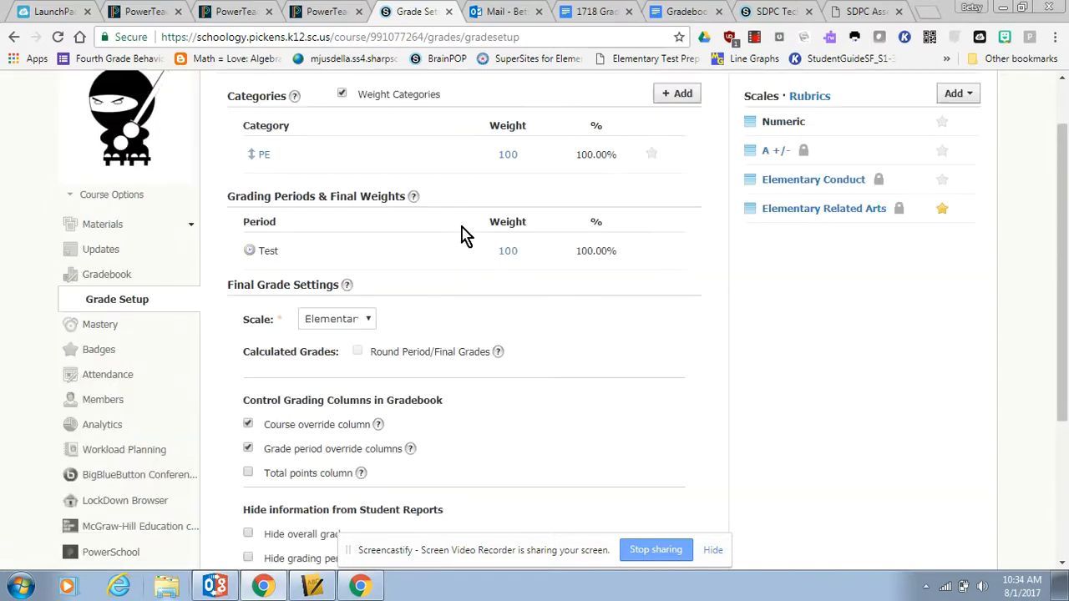
- Recheck the categories, grading scales and rubrics copy options, cancel the copy, and review the gradebook column and student report settings
{"action": "left_click", "coordinate": [868, 124]}
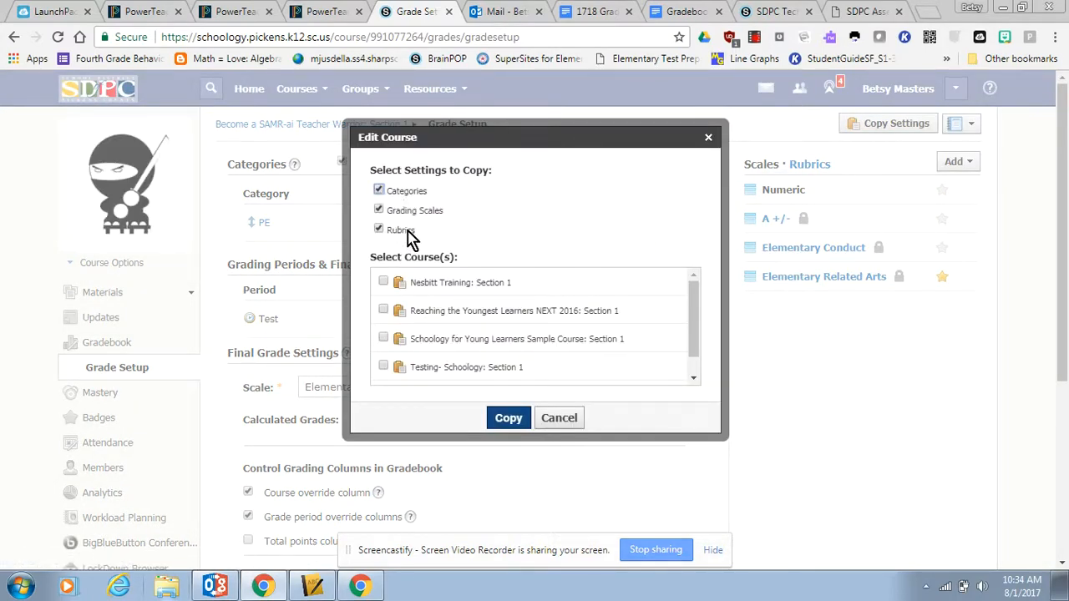
{"action": "left_click", "coordinate": [561, 419]}
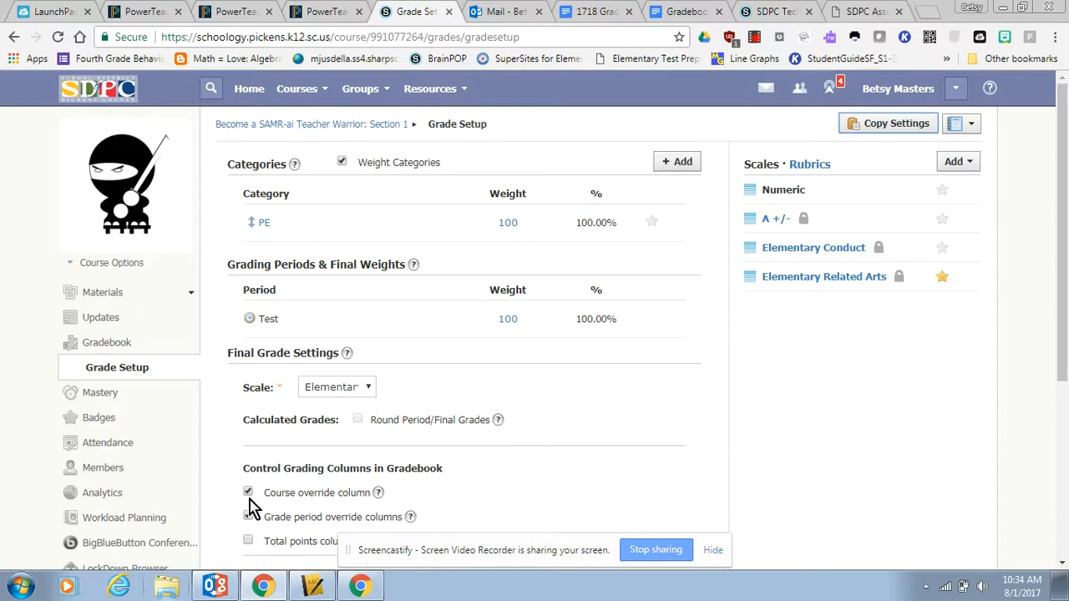
{"action": "scroll", "coordinate": [351, 496], "scroll_direction": "down", "scroll_amount": 4}
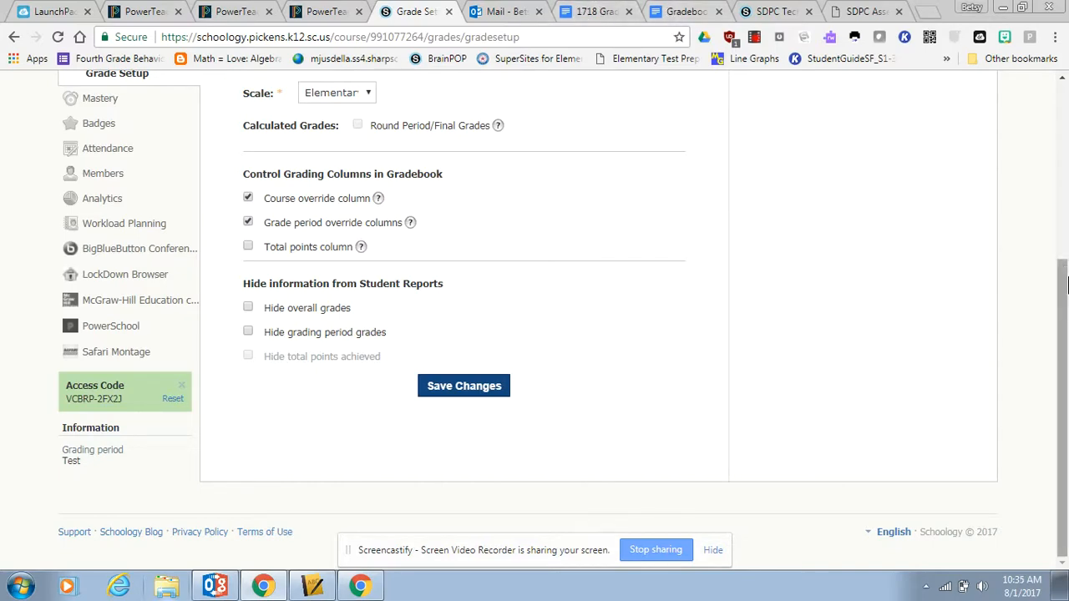
{"action": "left_click_drag", "start_coordinate": [1064, 271], "coordinate": [1063, 80]}
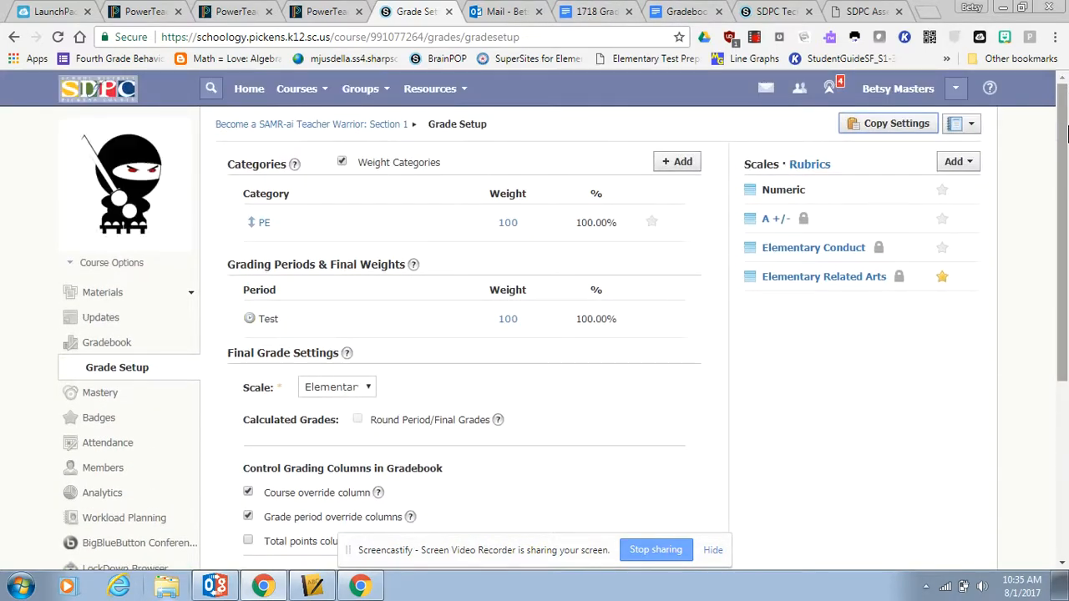
- View the Schoology Gradebook Resources folder in the SDPC TechSavvy Teacher group's Schoology How-To resources, glancing at the Gradebook Setup Steps document
{"action": "left_click", "coordinate": [777, 12]}
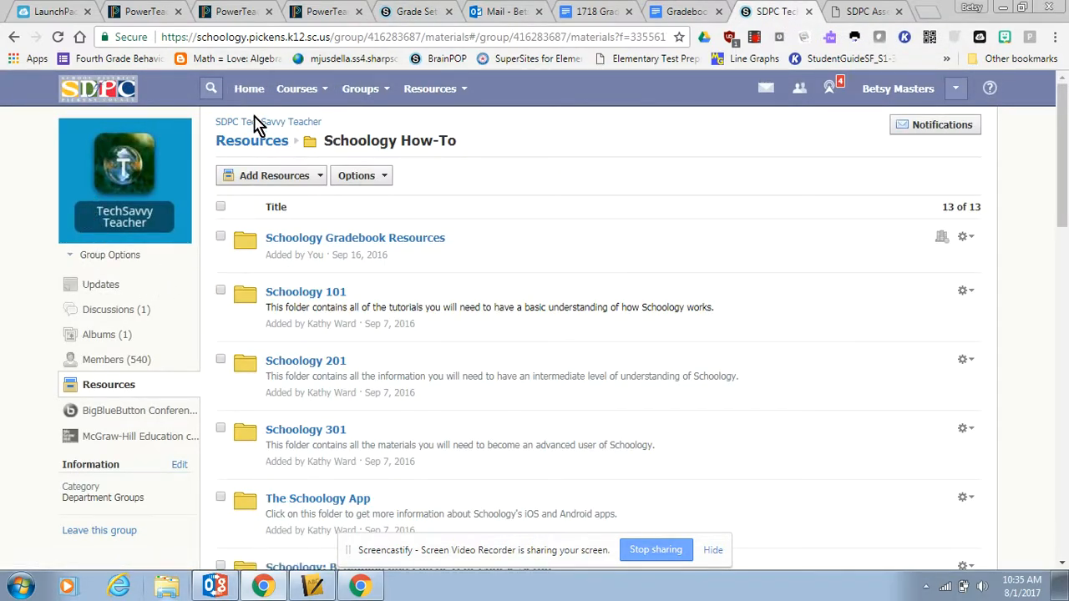
{"action": "left_click", "coordinate": [257, 144]}
{"action": "left_click", "coordinate": [689, 11]}
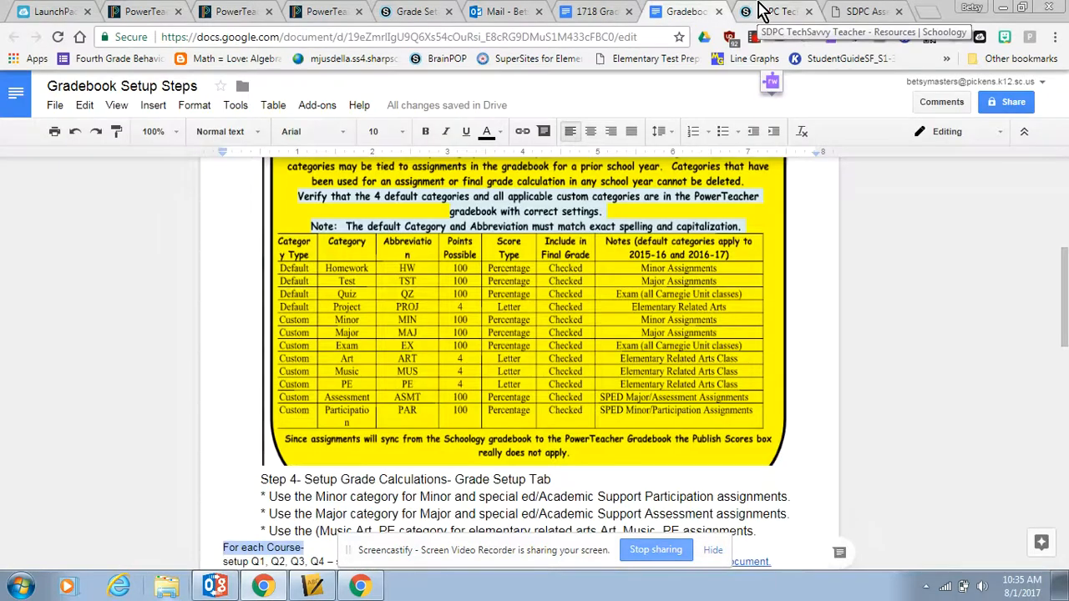
{"action": "left_click", "coordinate": [764, 14]}
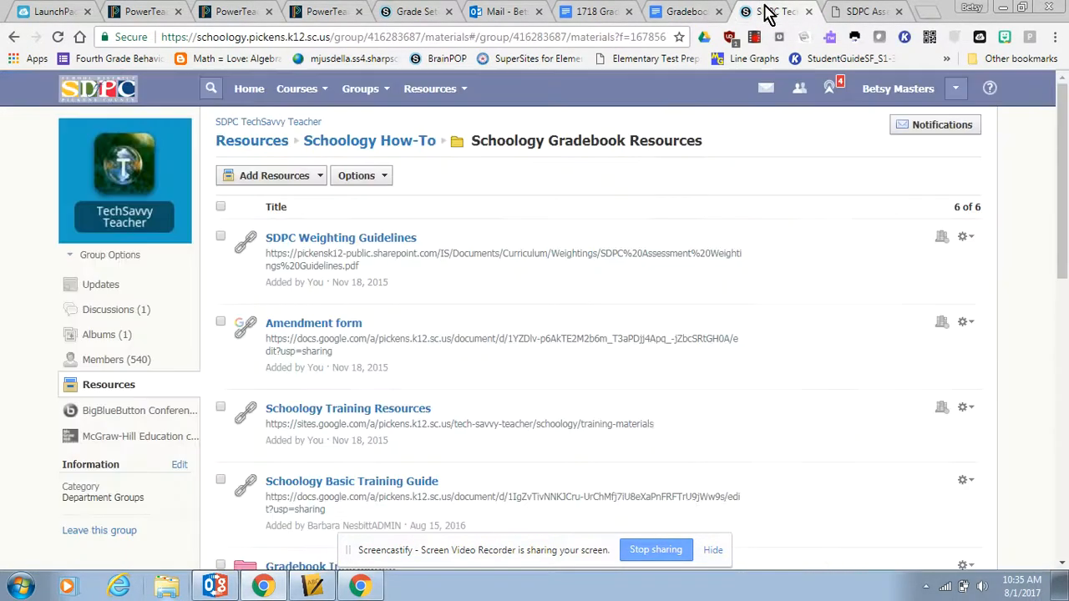